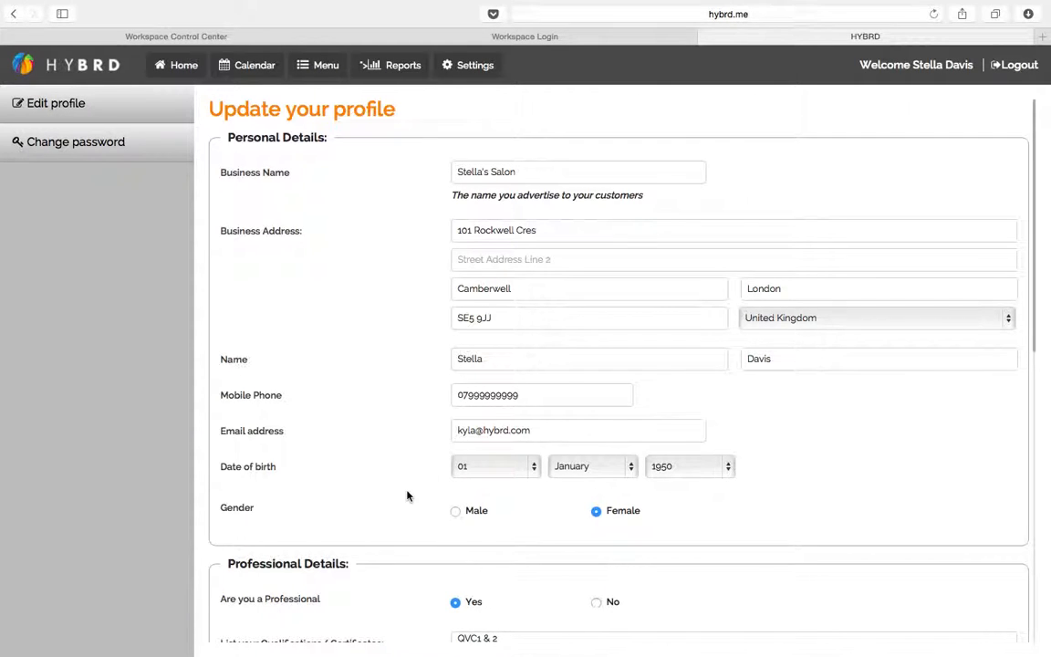
Scroll down the Update your profile form to reach the salon's professional details
{"action": "scroll", "coordinate": [407, 494], "scroll_direction": "down", "scroll_amount": 3}
Scroll down to the service-location options and untick Salon/Spa
{"action": "scroll", "coordinate": [407, 495], "scroll_direction": "down", "scroll_amount": 5}
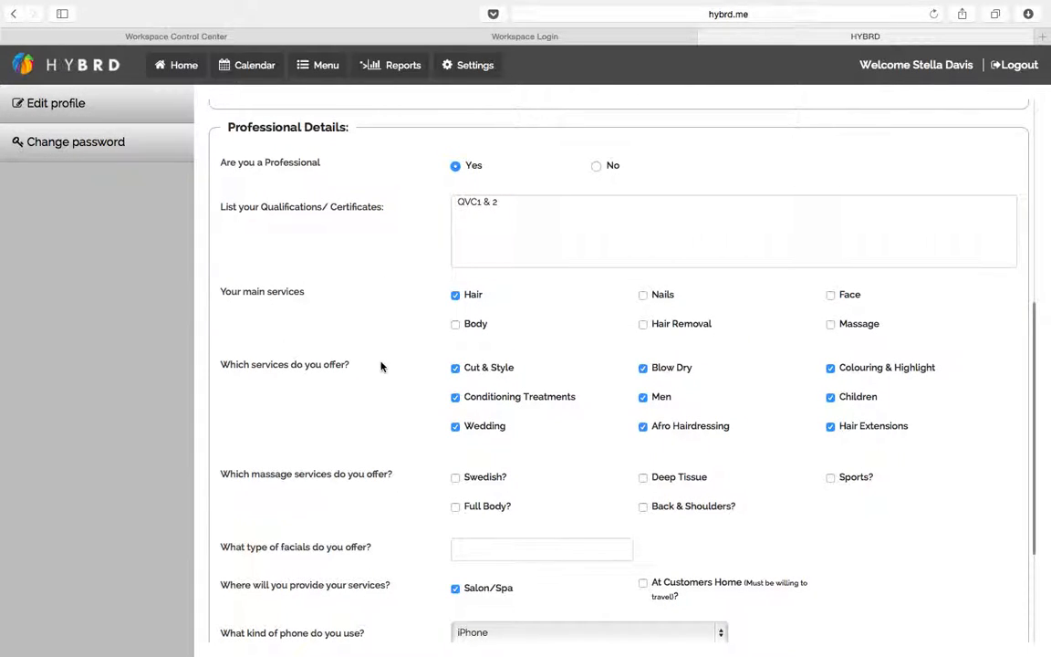
{"action": "scroll", "coordinate": [381, 367], "scroll_direction": "down", "scroll_amount": 2}
{"action": "scroll", "coordinate": [381, 366], "scroll_direction": "down", "scroll_amount": 2}
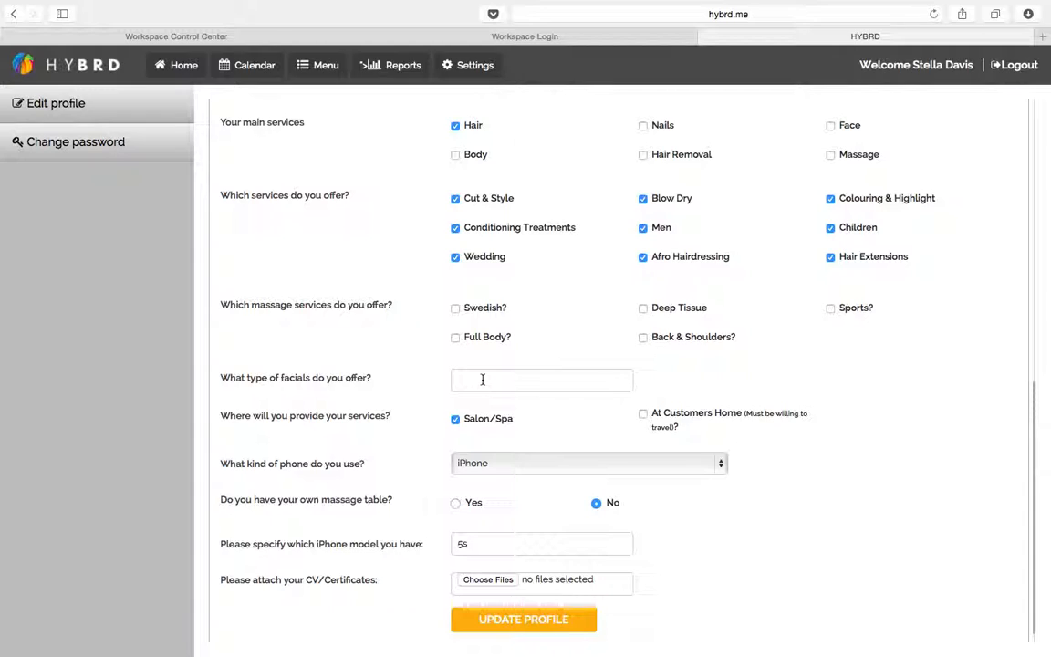
{"action": "left_click", "coordinate": [452, 418]}
Re-tick Salon/Spa and keep the phone as iPhone, model 5s, then return to the top
{"action": "left_click", "coordinate": [455, 420]}
{"action": "scroll", "coordinate": [429, 497], "scroll_direction": "down", "scroll_amount": 1}
{"action": "left_click", "coordinate": [526, 447]}
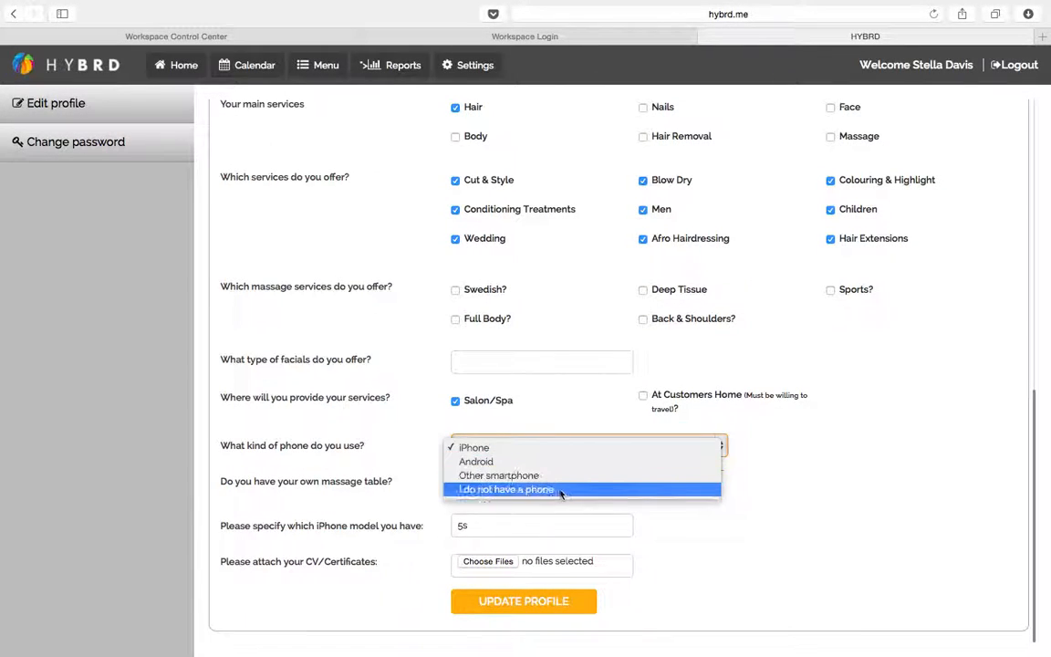
{"action": "left_click", "coordinate": [523, 448]}
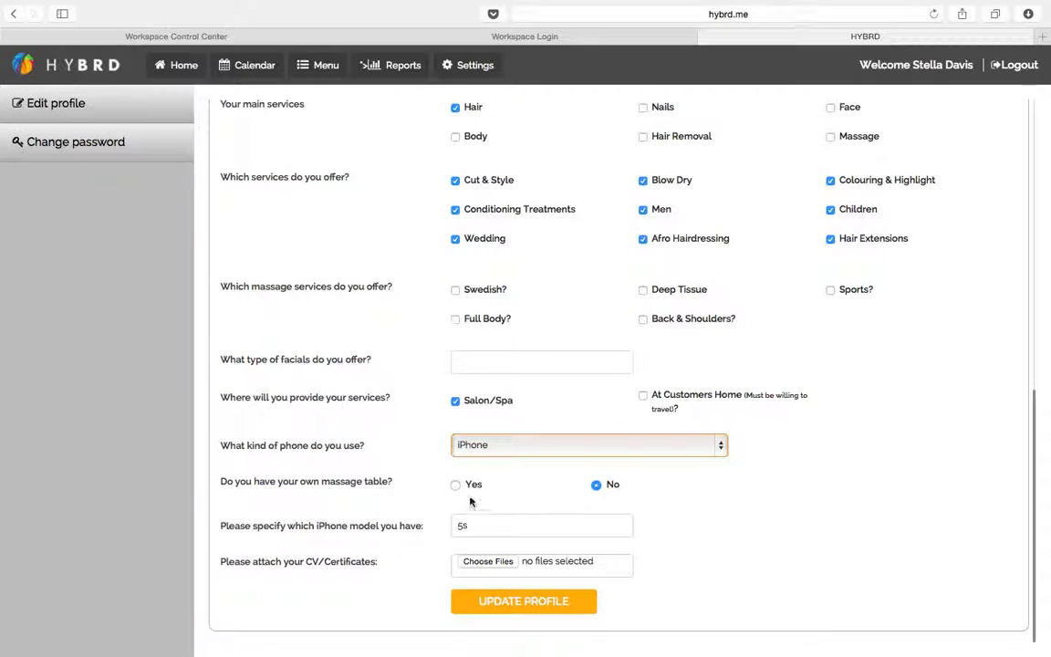
{"action": "key", "text": "Tab"}
{"action": "left_click", "coordinate": [475, 525]}
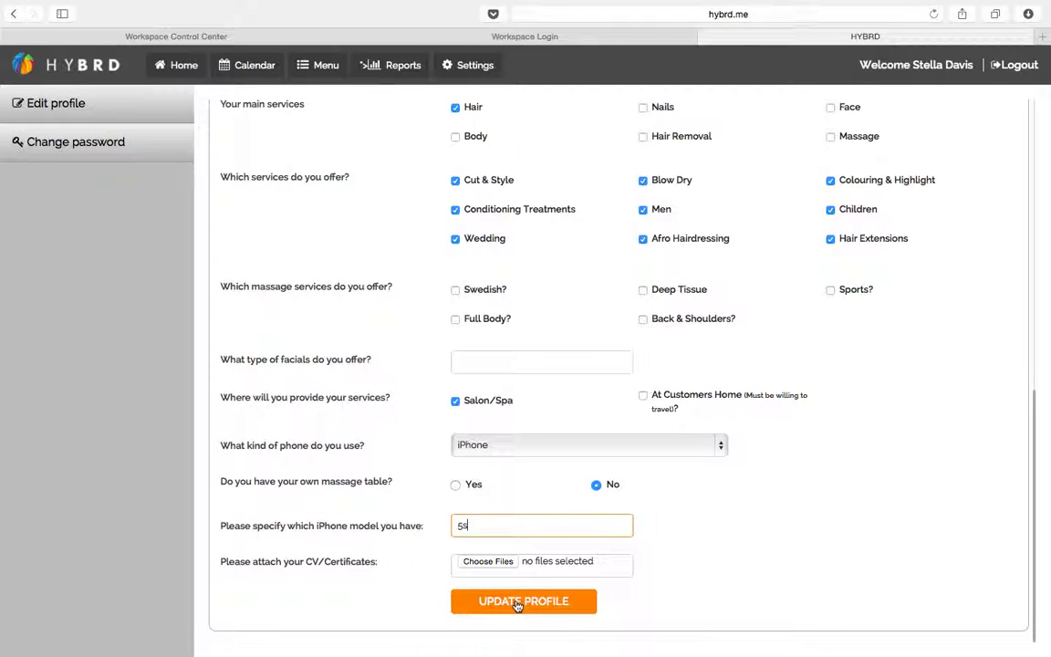
{"action": "scroll", "coordinate": [373, 351], "scroll_direction": "up", "scroll_amount": 5}
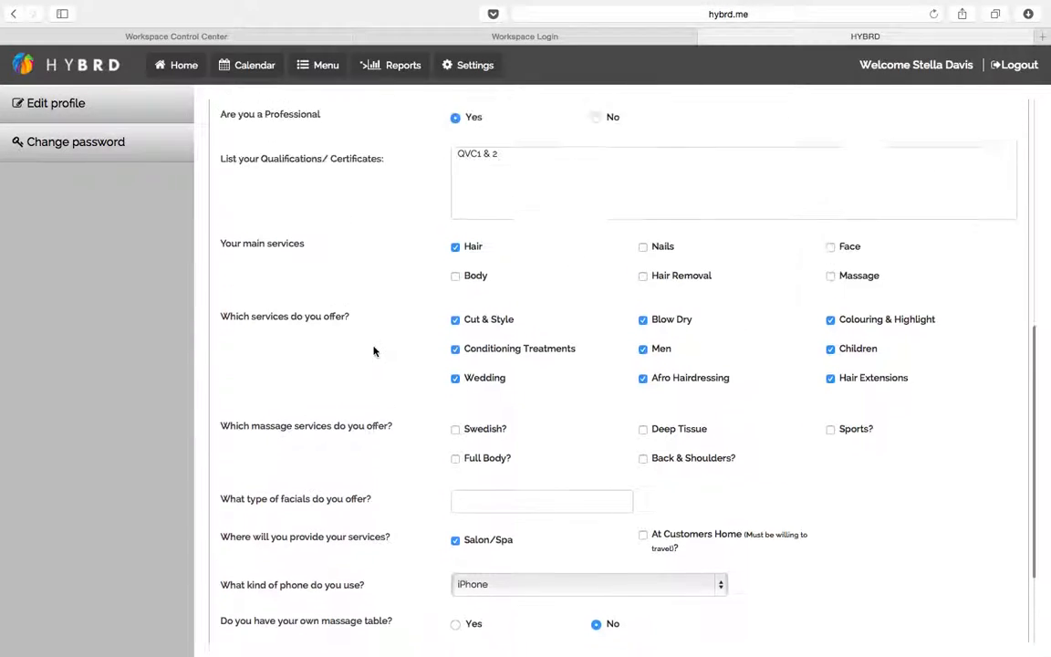
{"action": "scroll", "coordinate": [373, 351], "scroll_direction": "up", "scroll_amount": 3}
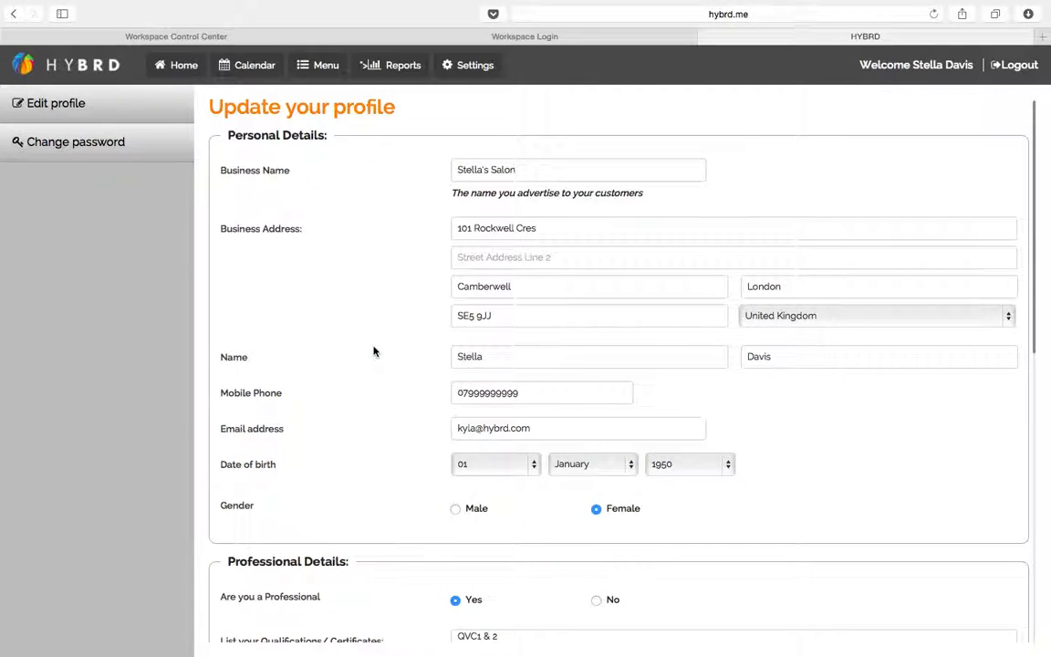
Go to the Dashboard and review its Latest Bookings and Sales this month sections
{"action": "left_click", "coordinate": [186, 68]}
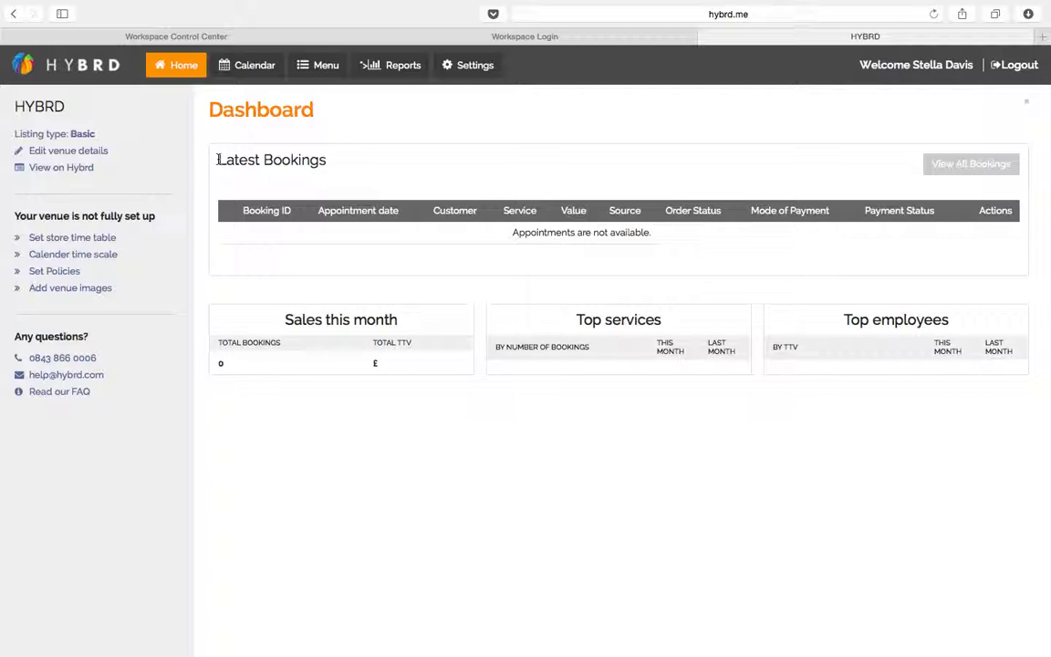
{"action": "left_click_drag", "start_coordinate": [217, 159], "coordinate": [344, 160]}
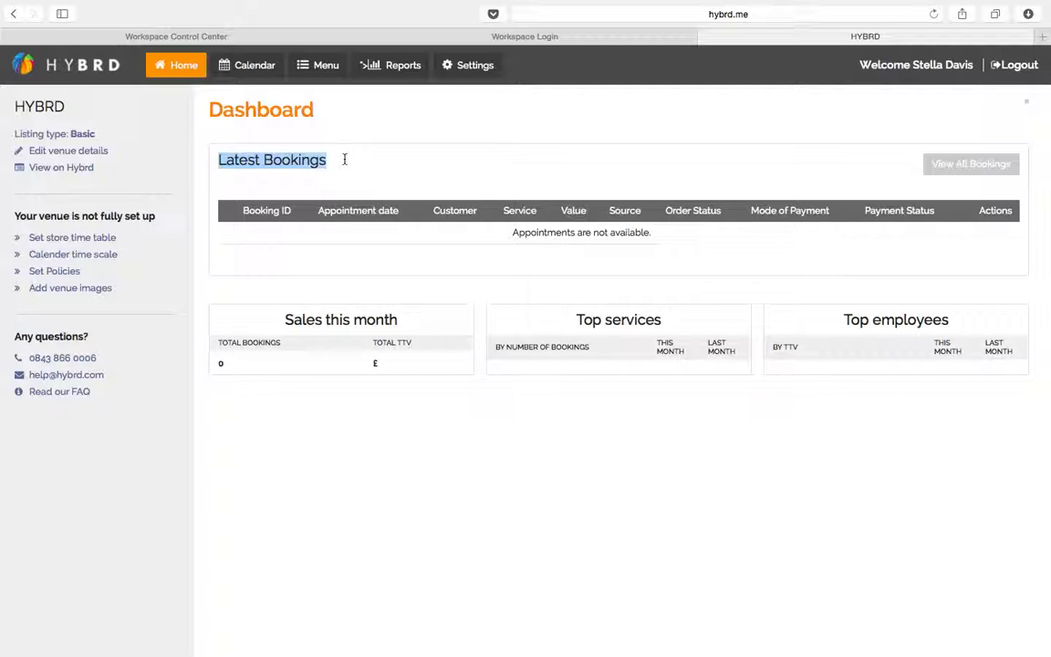
{"action": "left_click_drag", "start_coordinate": [284, 320], "coordinate": [384, 319]}
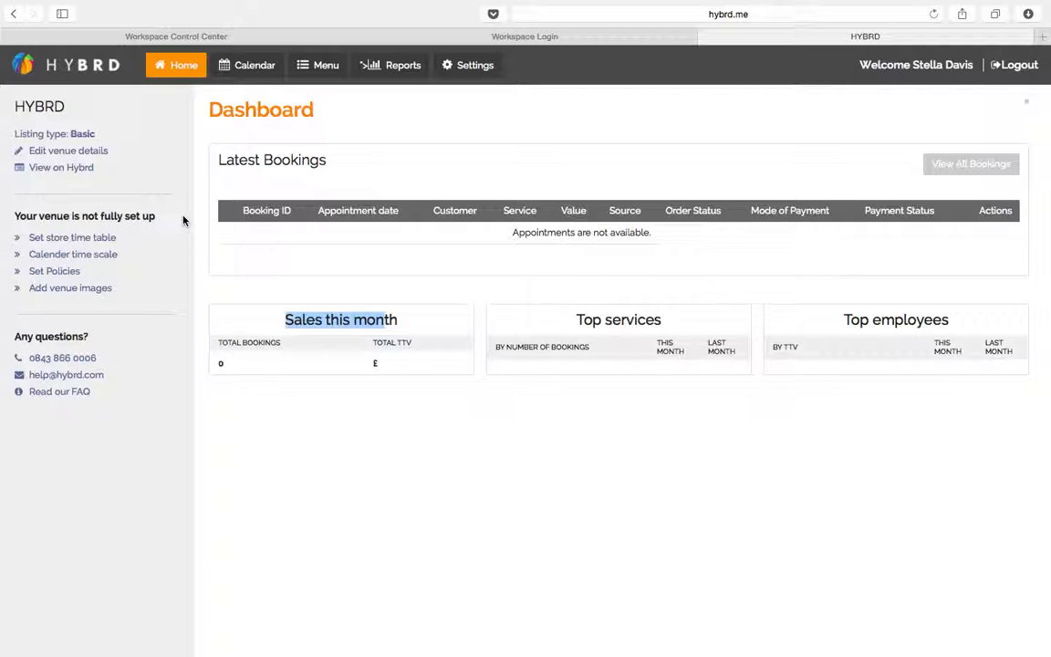
{"action": "left_click_drag", "start_coordinate": [161, 216], "coordinate": [14, 217]}
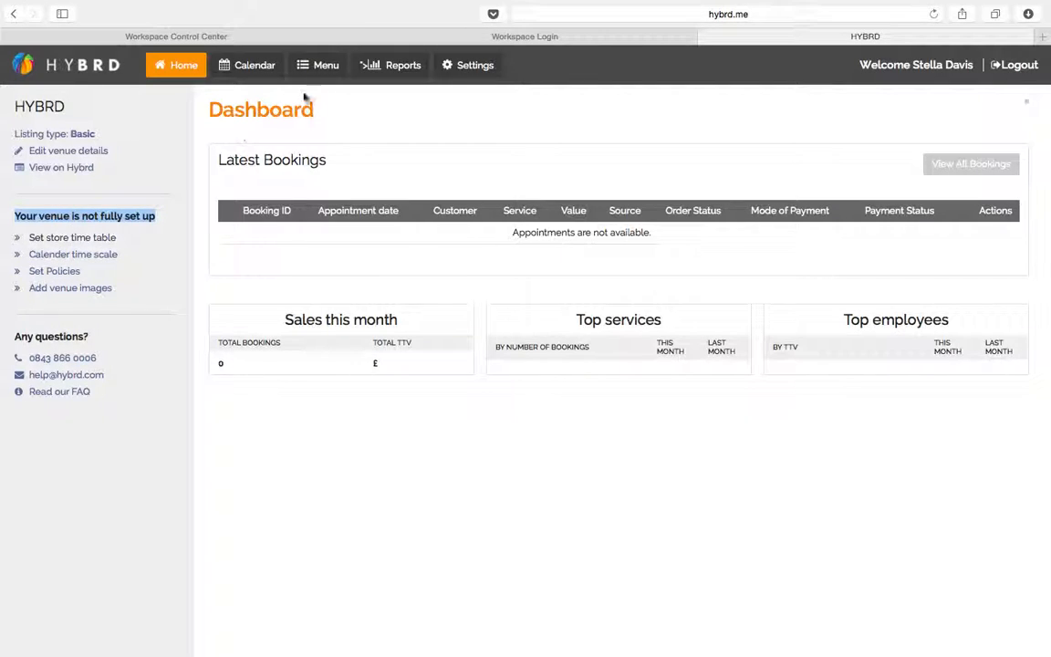
Open Settings and look through the Venue Details form's address and map fields
{"action": "left_click", "coordinate": [484, 71]}
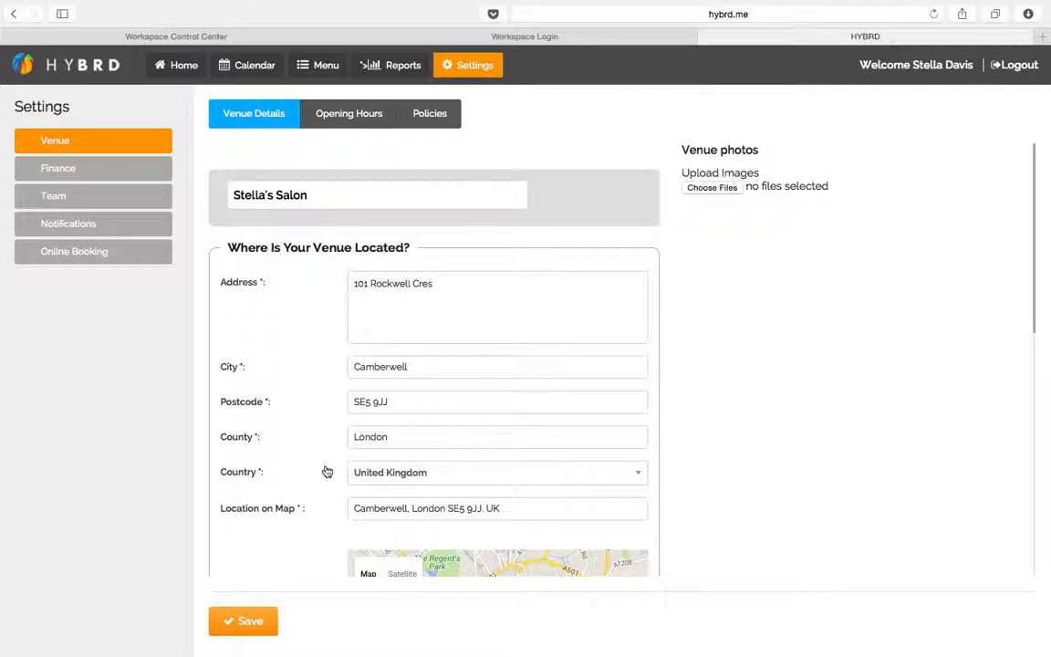
{"action": "scroll", "coordinate": [327, 471], "scroll_direction": "down", "scroll_amount": 10}
{"action": "scroll", "coordinate": [327, 471], "scroll_direction": "down", "scroll_amount": 2}
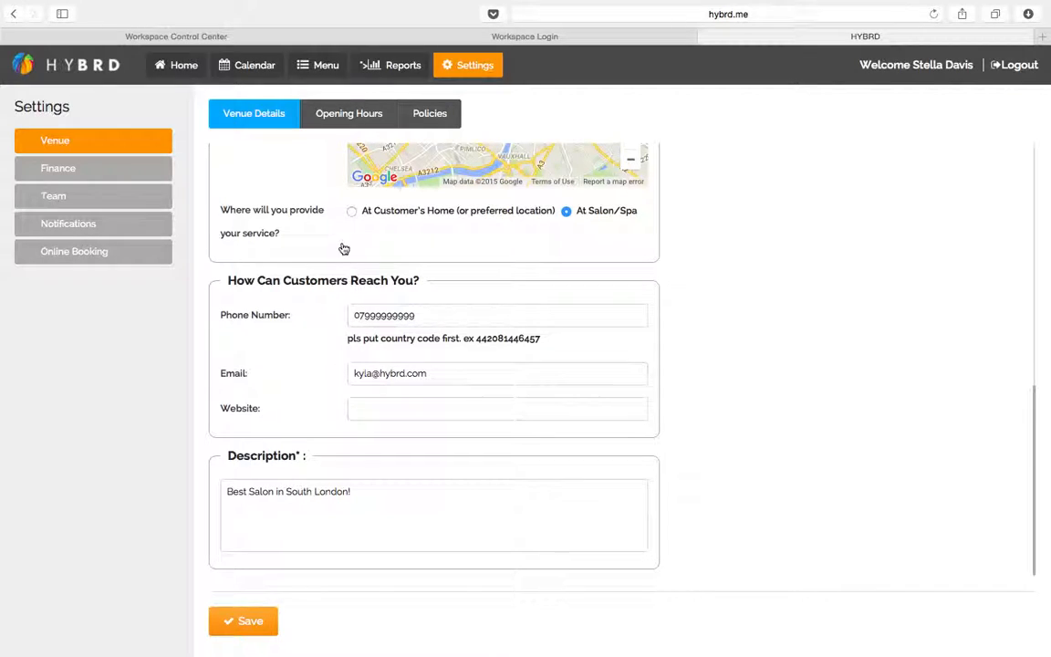
{"action": "scroll", "coordinate": [344, 247], "scroll_direction": "up", "scroll_amount": 5}
{"action": "scroll", "coordinate": [344, 248], "scroll_direction": "up", "scroll_amount": 4}
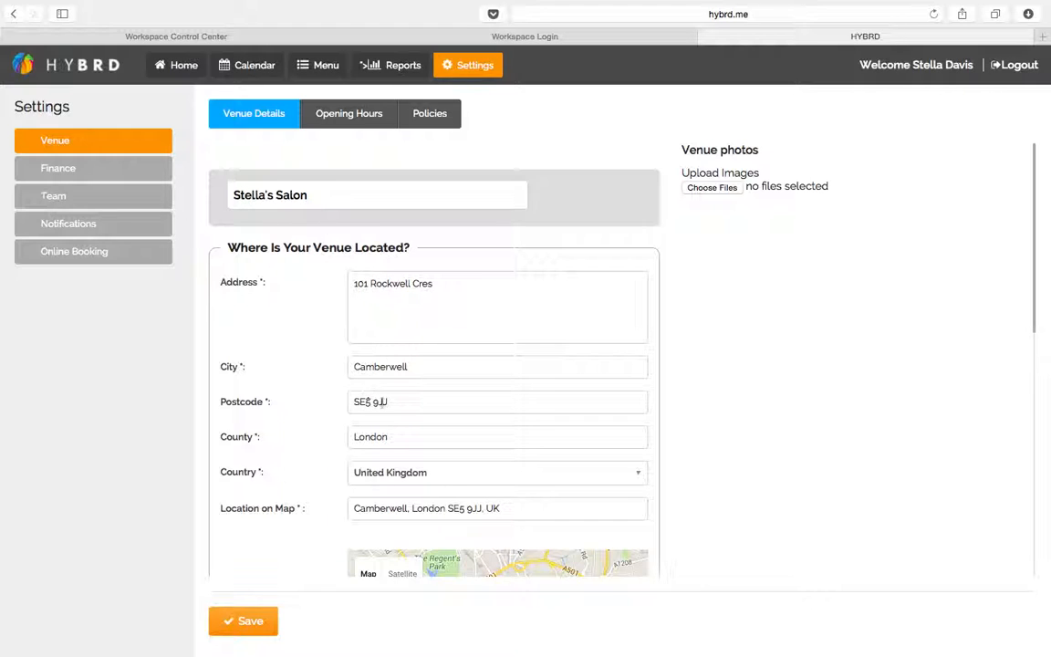
Re-enter London as the venue's County
{"action": "left_click_drag", "start_coordinate": [398, 438], "coordinate": [342, 439]}
{"action": "key", "text": "BackSpace"}
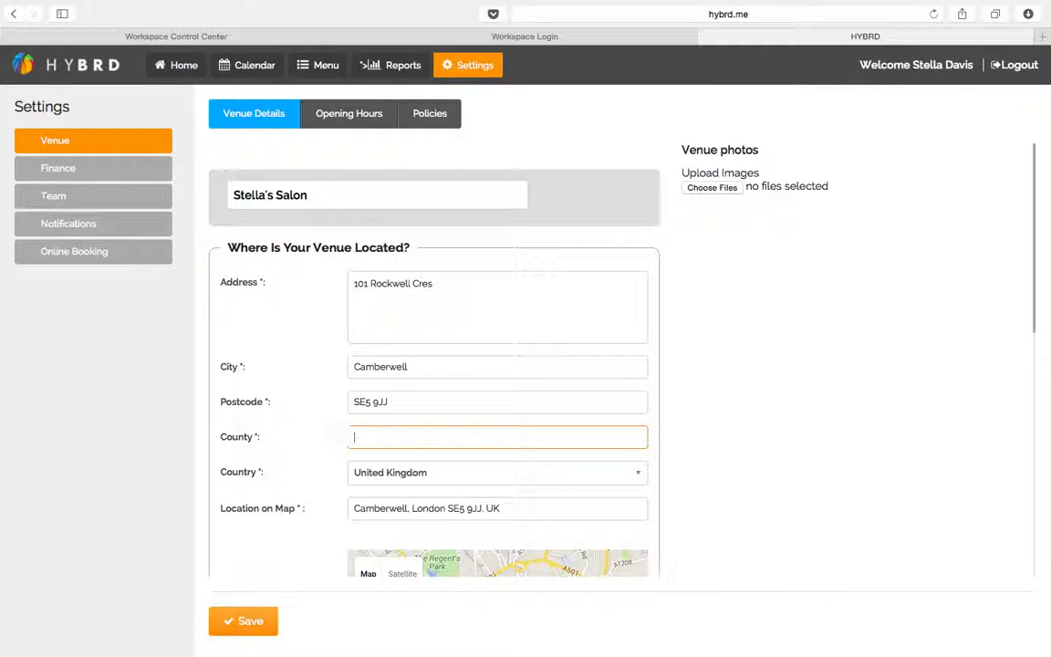
{"action": "type", "text": "London"}
{"action": "key", "text": "ctrl+Up"}
{"action": "left_click", "coordinate": [698, 52]}
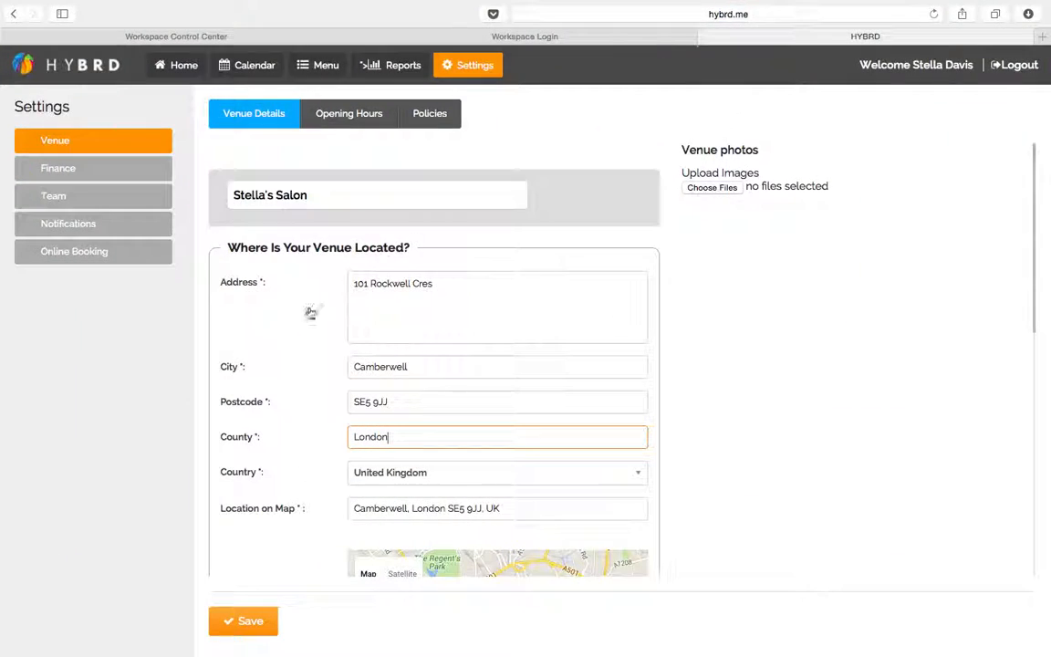
Replace the Location on Map text with just the salon's postcode
{"action": "scroll", "coordinate": [302, 512], "scroll_direction": "down", "scroll_amount": 1}
{"action": "scroll", "coordinate": [302, 511], "scroll_direction": "down", "scroll_amount": 4}
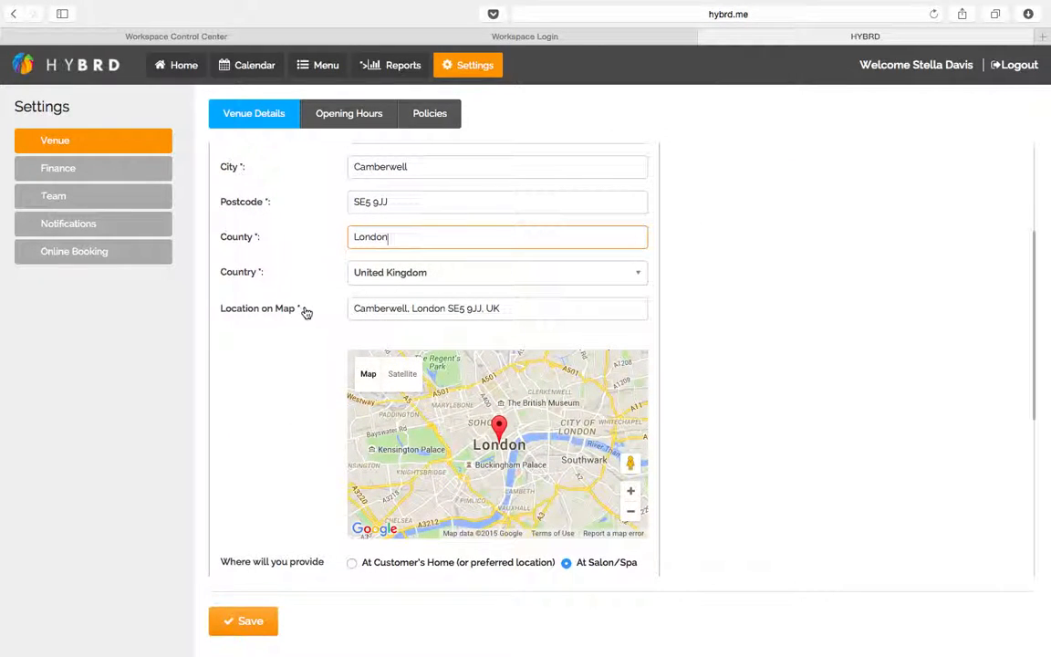
{"action": "left_click", "coordinate": [219, 309]}
{"action": "left_click_drag", "start_coordinate": [219, 309], "coordinate": [314, 313]}
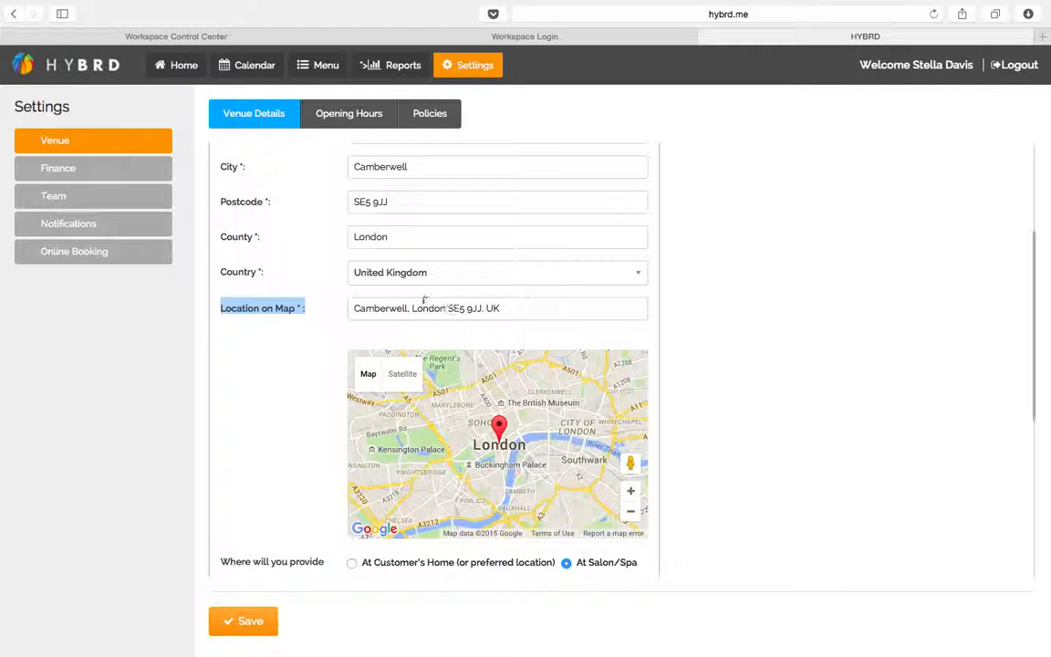
{"action": "left_click", "coordinate": [508, 308]}
{"action": "left_click_drag", "start_coordinate": [508, 309], "coordinate": [347, 308]}
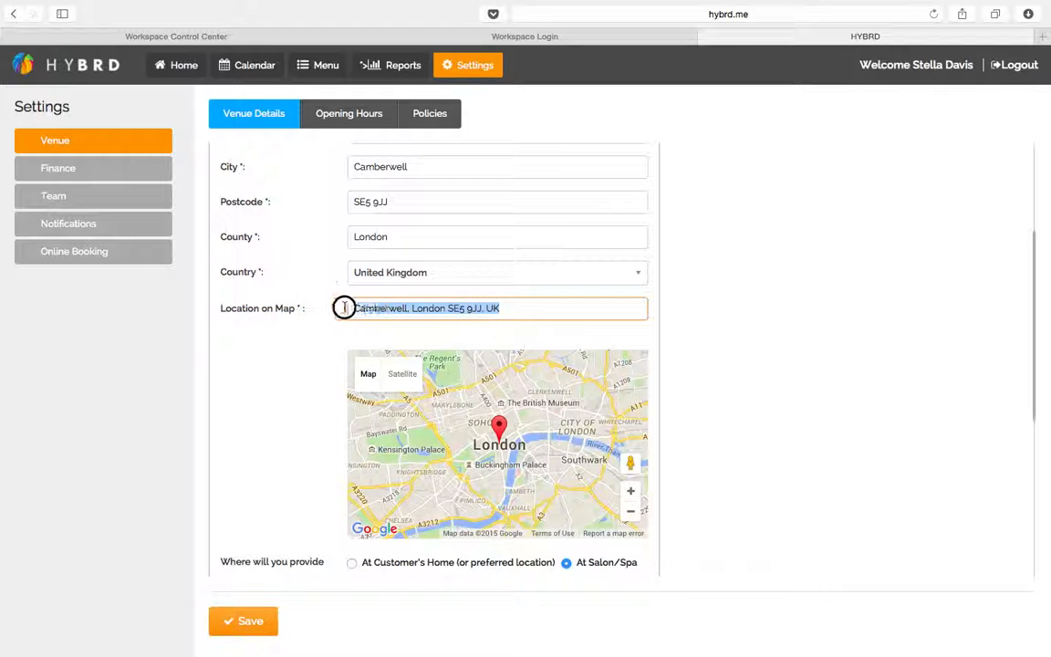
{"action": "key", "text": "BackSpace"}
{"action": "type", "text": "SE5 9J"}
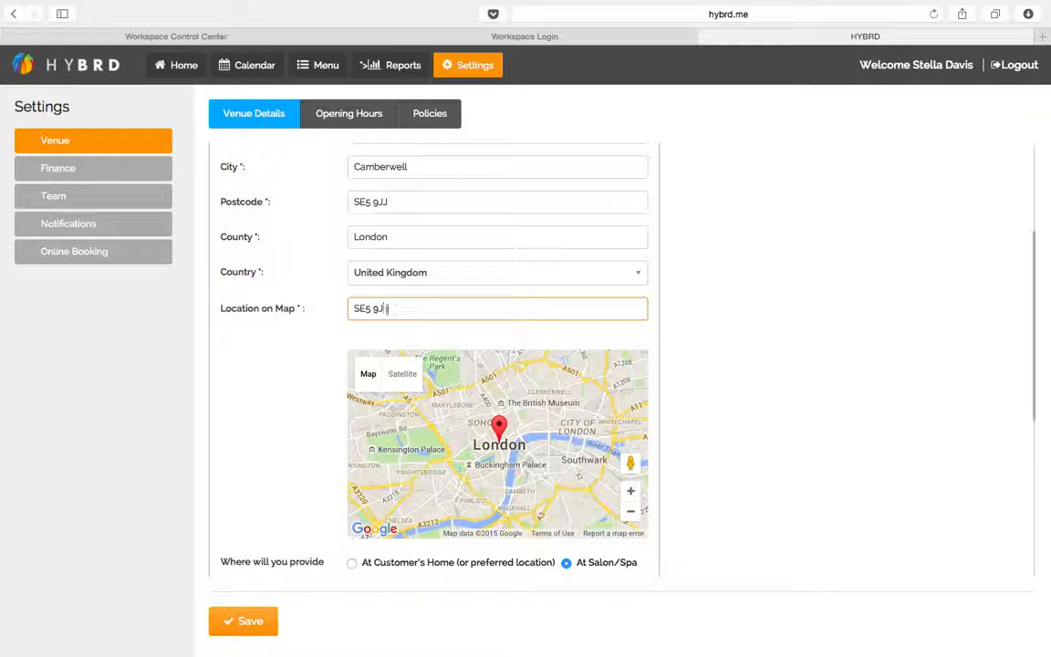
{"action": "type", "text": "J"}
{"action": "key", "text": "Return"}
Replace the phone number's leading 0 with 44 and select the description text
{"action": "scroll", "coordinate": [283, 456], "scroll_direction": "down", "scroll_amount": 1}
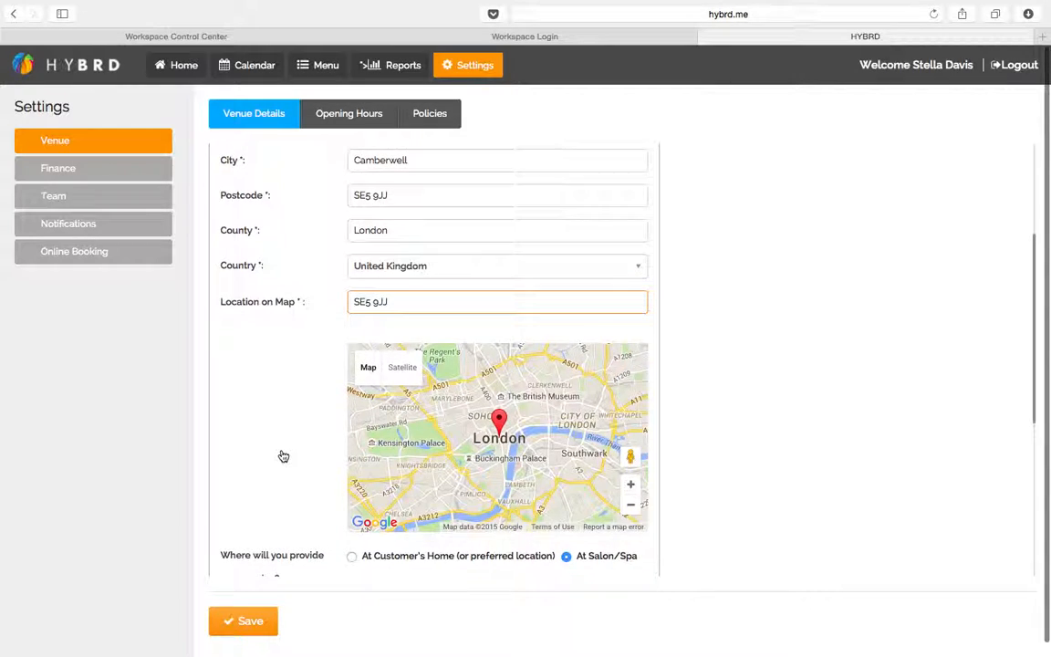
{"action": "scroll", "coordinate": [283, 453], "scroll_direction": "down", "scroll_amount": 5}
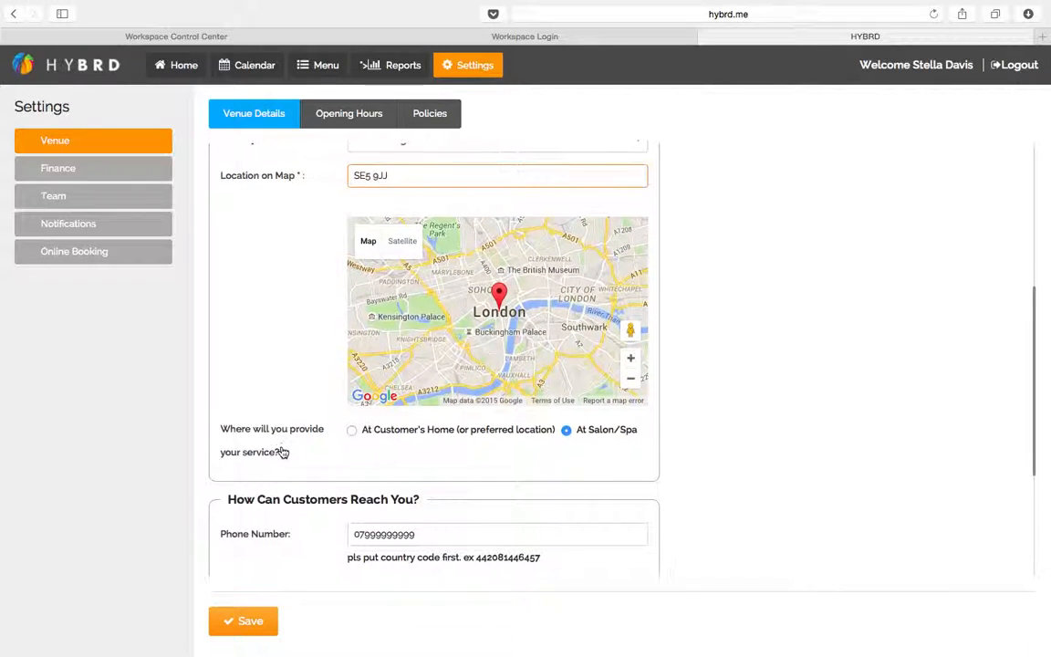
{"action": "scroll", "coordinate": [330, 456], "scroll_direction": "down", "scroll_amount": 3}
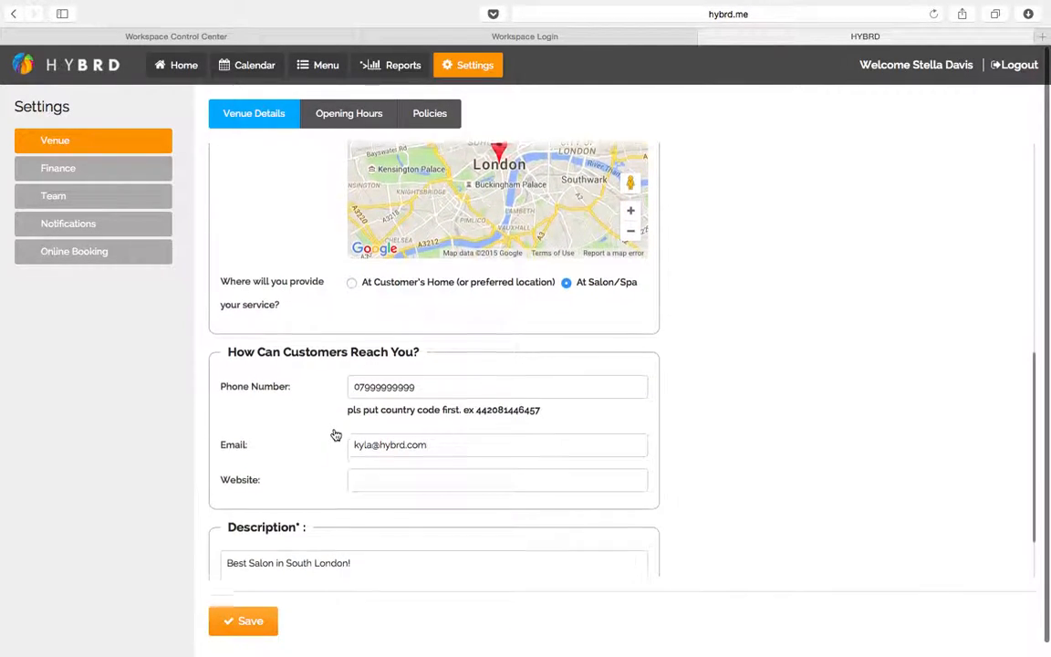
{"action": "scroll", "coordinate": [338, 398], "scroll_direction": "down", "scroll_amount": 2}
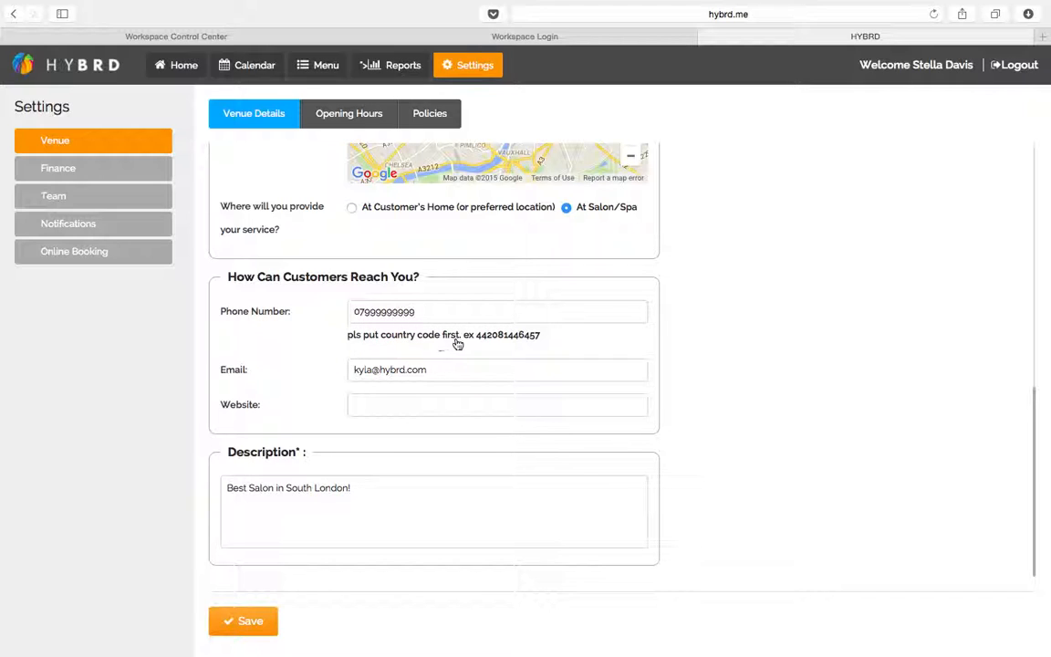
{"action": "left_click", "coordinate": [359, 311]}
{"action": "key", "text": "BackSpace"}
{"action": "type", "text": "44"}
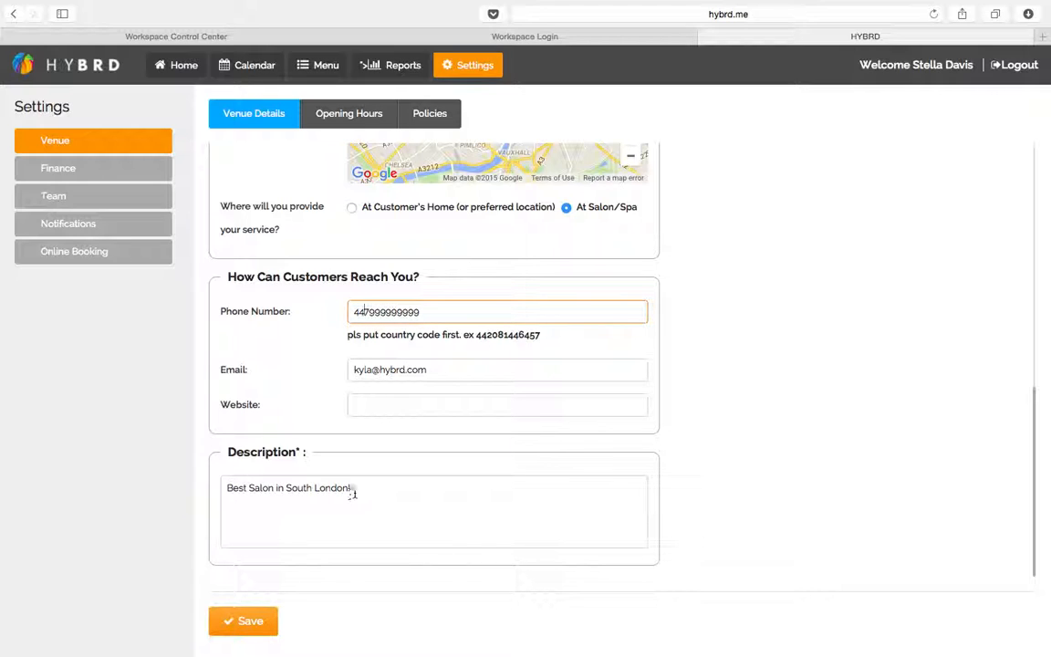
{"action": "left_click_drag", "start_coordinate": [370, 489], "coordinate": [226, 488]}
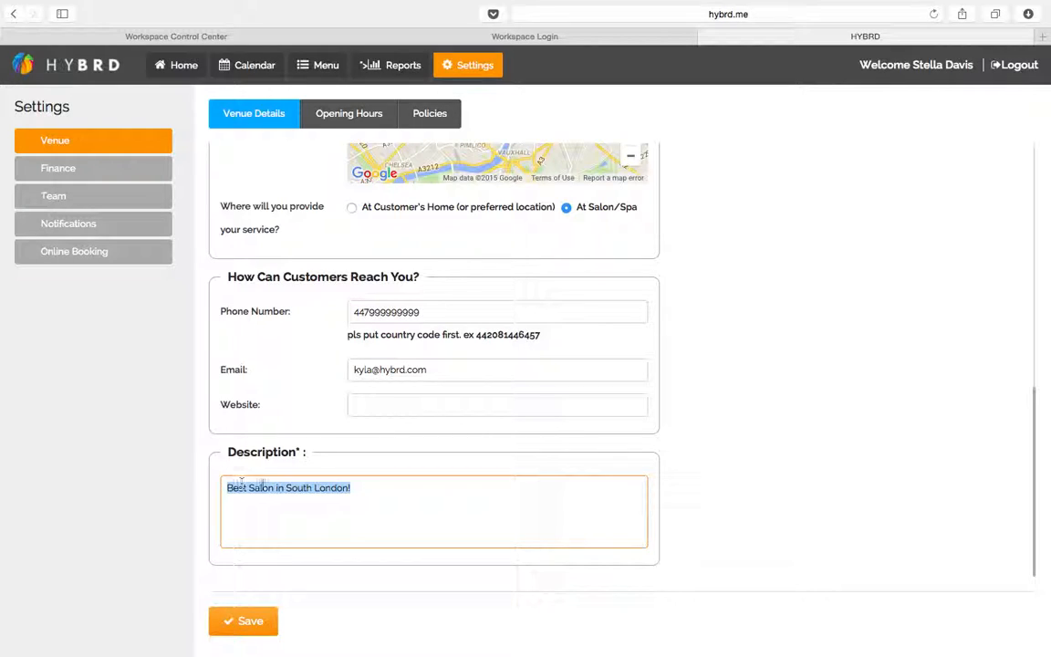
Save the venue description, then re-enter the salon's postcode so the map pins Camberwell
{"action": "left_click", "coordinate": [360, 491]}
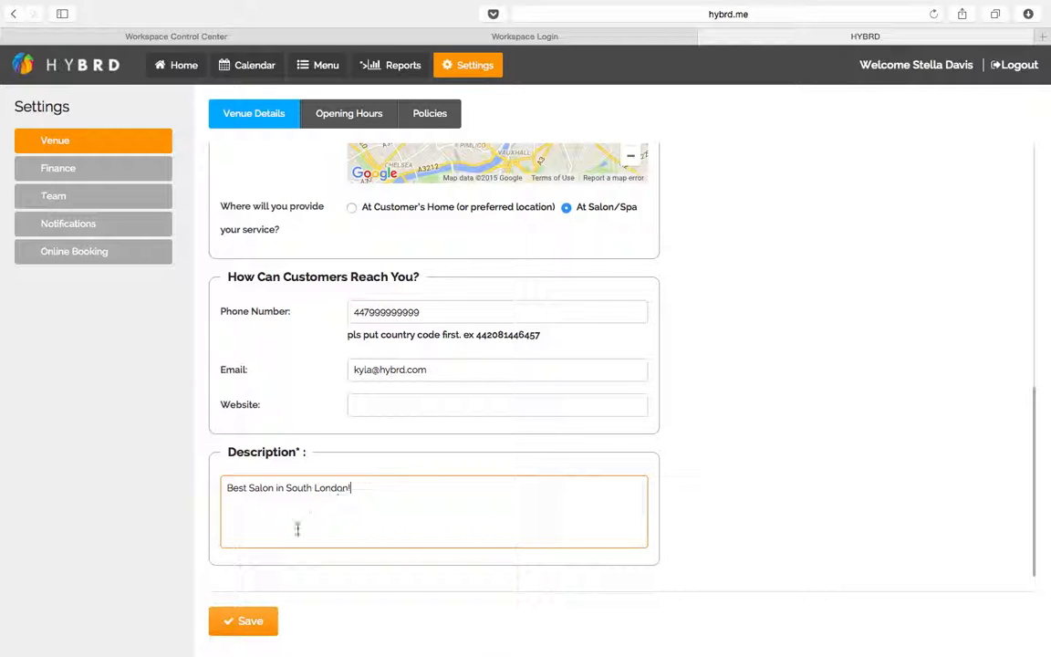
{"action": "left_click", "coordinate": [246, 621]}
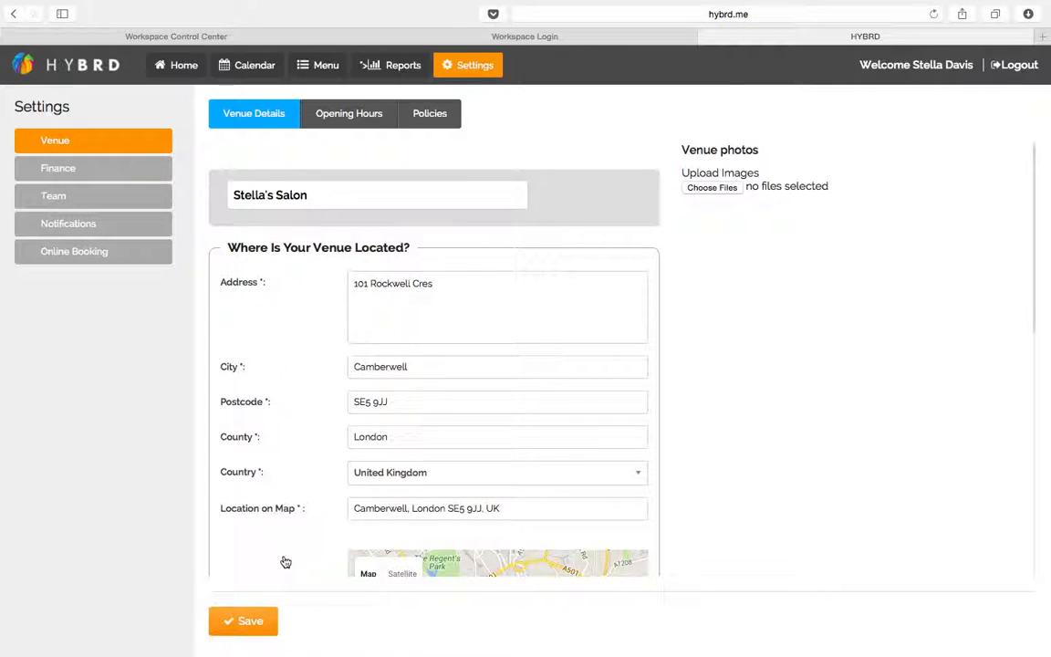
{"action": "left_click_drag", "start_coordinate": [529, 509], "coordinate": [320, 508]}
{"action": "type", "text": "se5"}
{"action": "key", "text": "BackSpace"}
{"action": "key", "text": "BackSpace"}
{"action": "key", "text": "BackSpace"}
{"action": "type", "text": "E5 9JJ"}
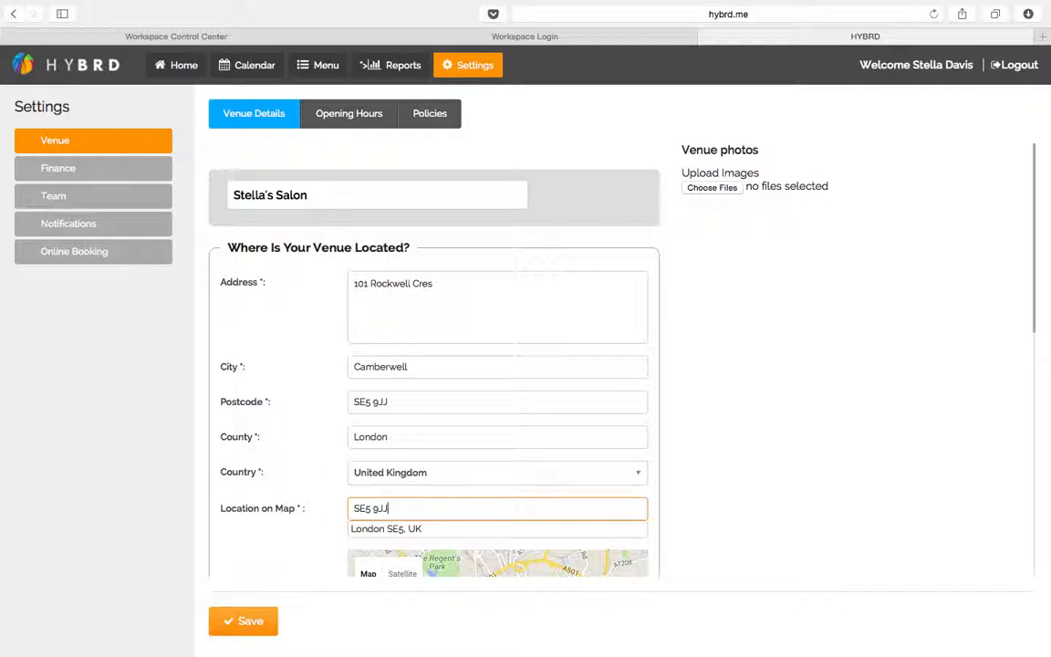
{"action": "scroll", "coordinate": [295, 554], "scroll_direction": "down", "scroll_amount": 5}
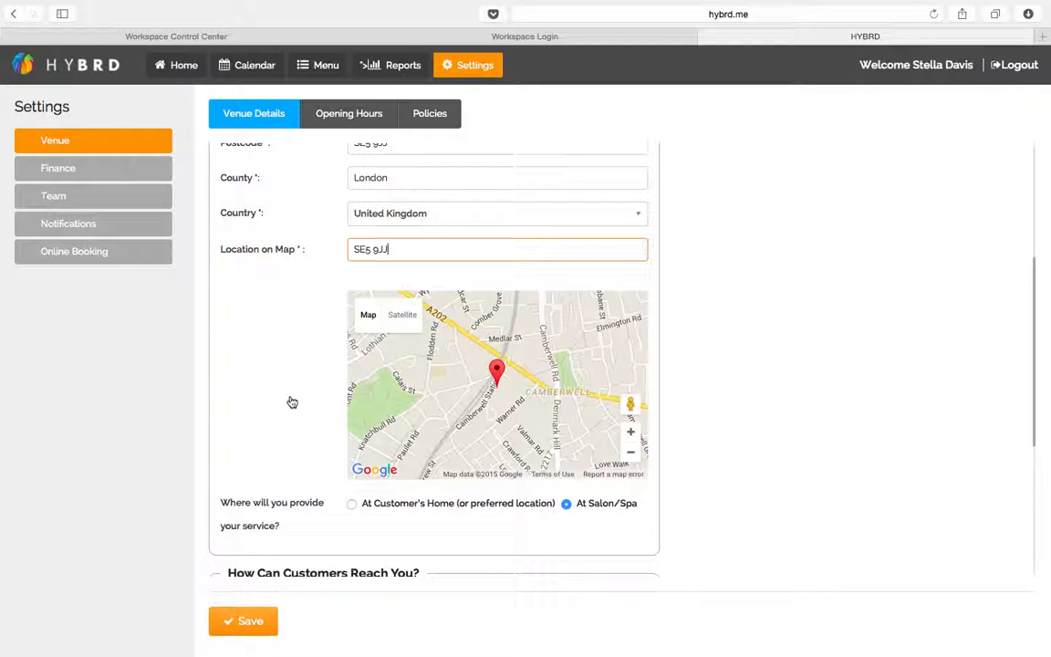
{"action": "scroll", "coordinate": [290, 402], "scroll_direction": "up", "scroll_amount": 3}
{"action": "scroll", "coordinate": [292, 402], "scroll_direction": "up", "scroll_amount": 3}
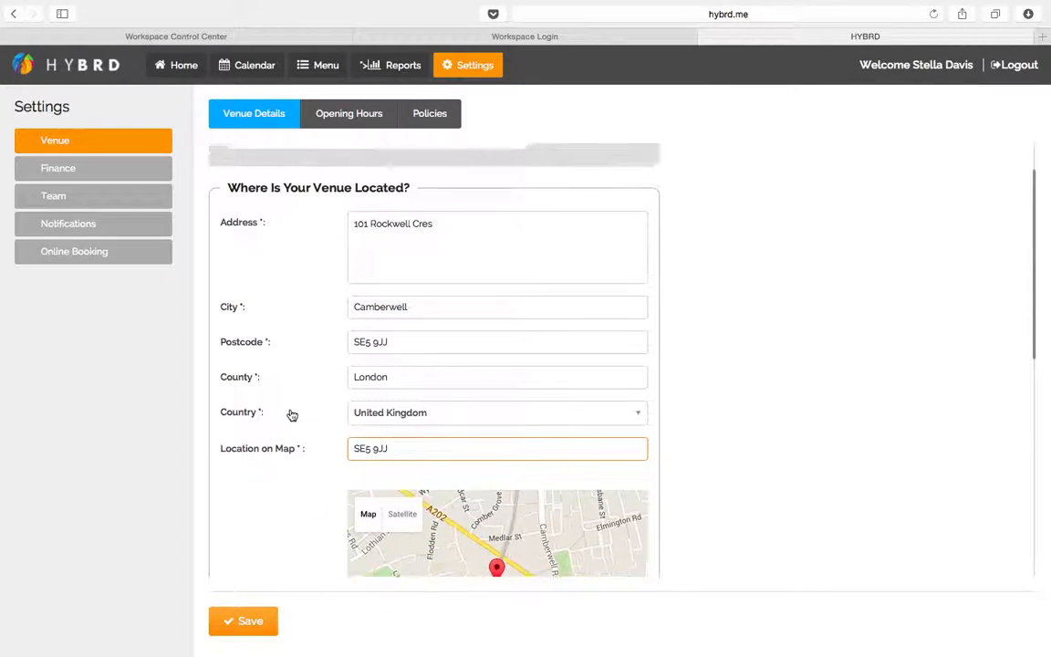
Save the venue and confirm the map location reads Camberwell, London, UK
{"action": "left_click", "coordinate": [251, 623]}
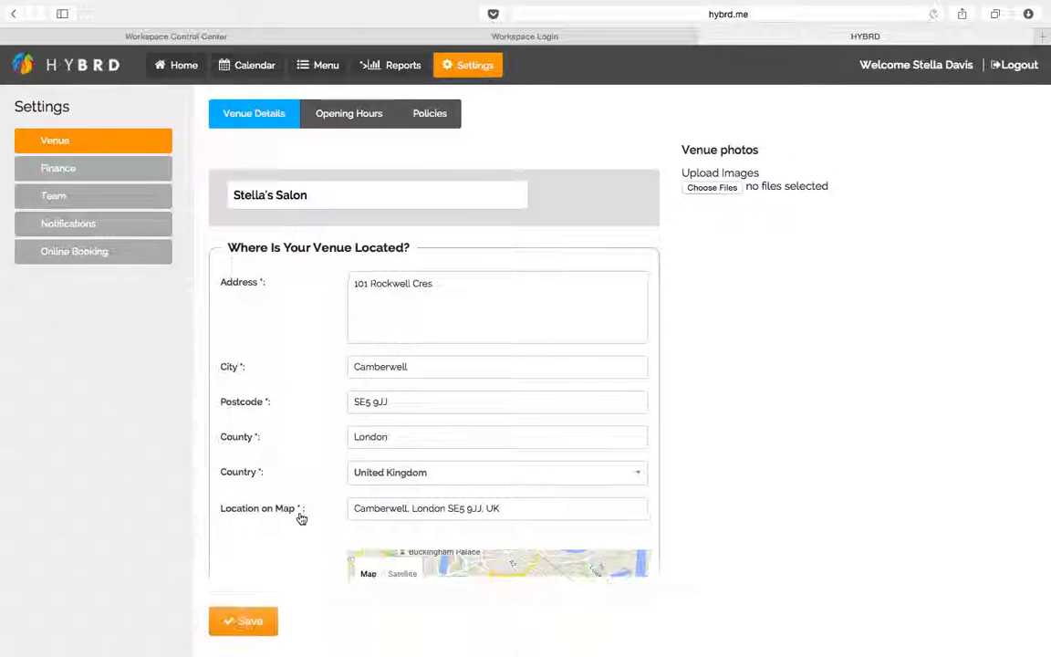
{"action": "scroll", "coordinate": [301, 518], "scroll_direction": "down", "scroll_amount": 8}
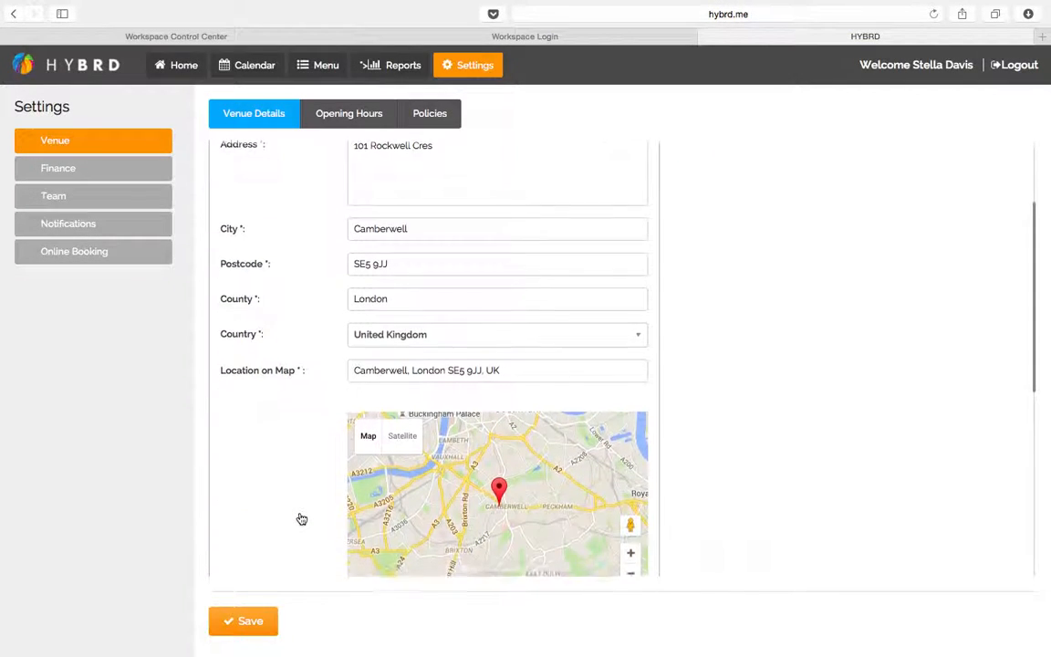
{"action": "scroll", "coordinate": [301, 518], "scroll_direction": "up", "scroll_amount": 8}
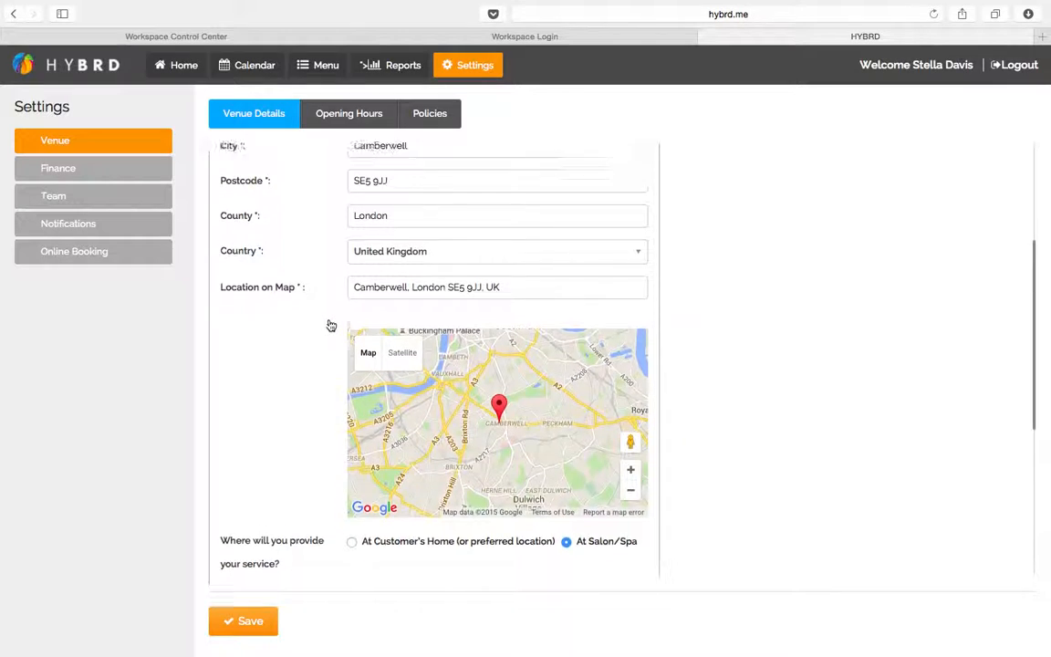
{"action": "scroll", "coordinate": [729, 150], "scroll_direction": "up", "scroll_amount": 1}
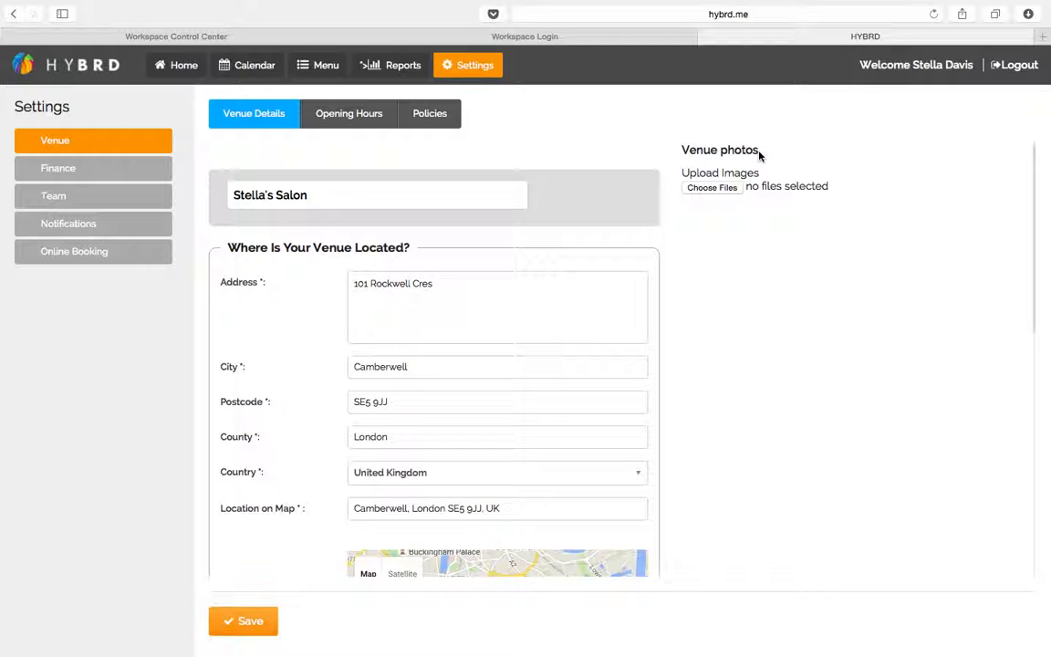
Upload the pink spa image shutterstock_137002910.jpg from Pictures to Venue photos and save
{"action": "left_click", "coordinate": [721, 186]}
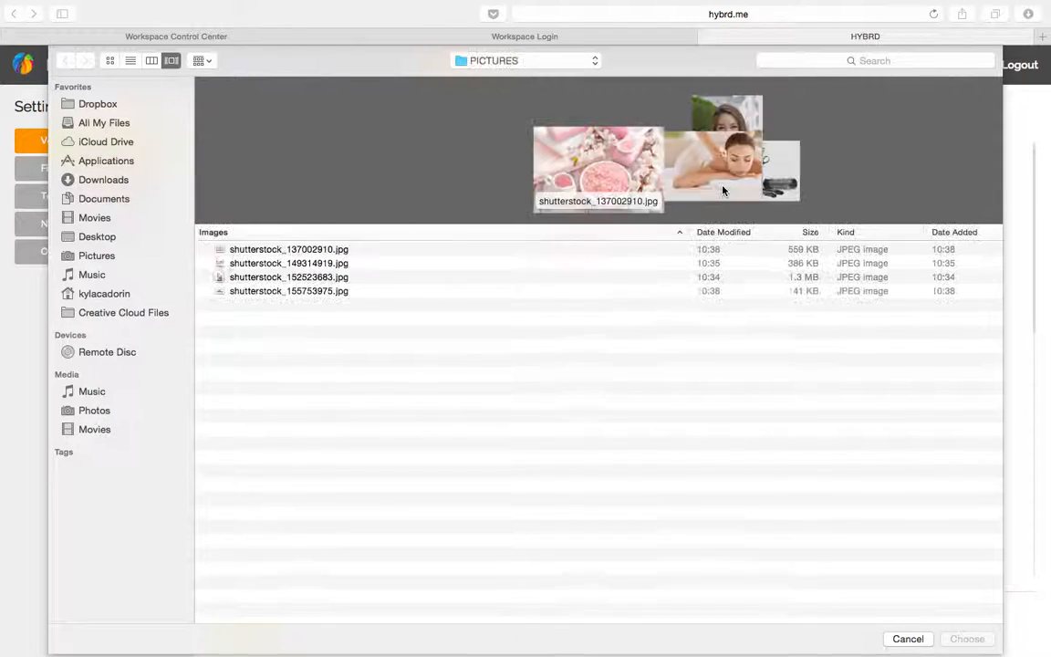
{"action": "left_click", "coordinate": [288, 264]}
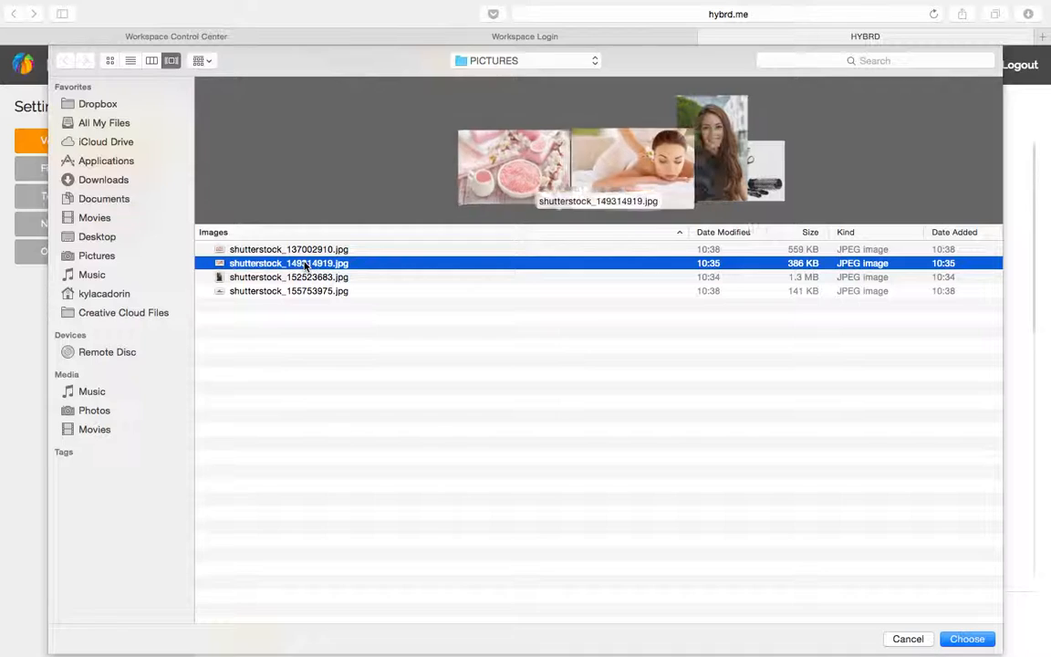
{"action": "left_click", "coordinate": [291, 249]}
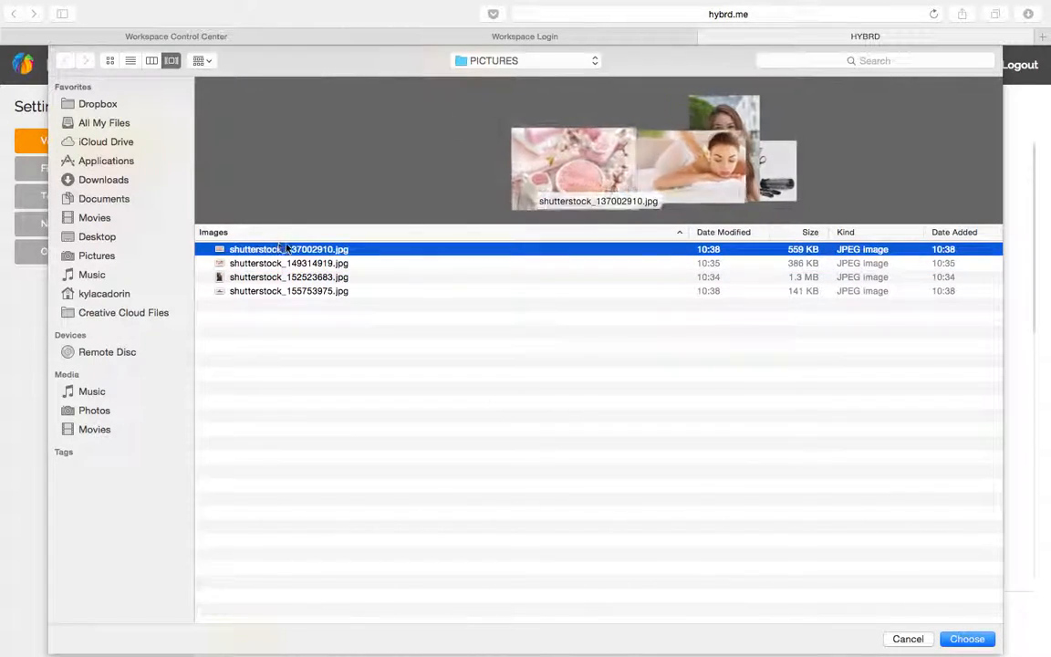
{"action": "double_click", "coordinate": [293, 249]}
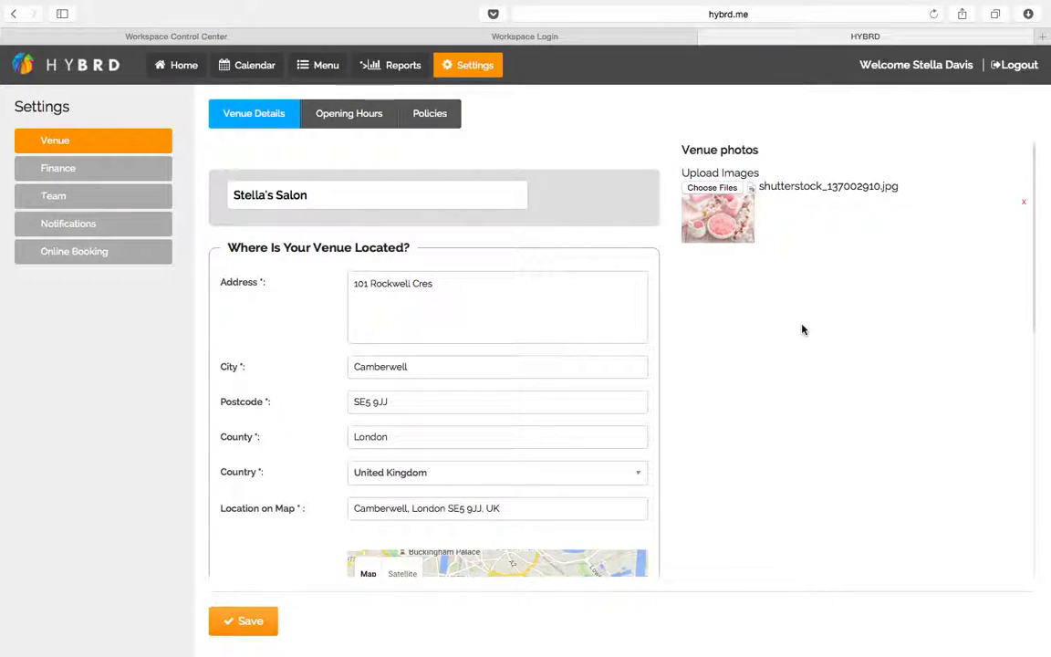
{"action": "left_click", "coordinate": [239, 621]}
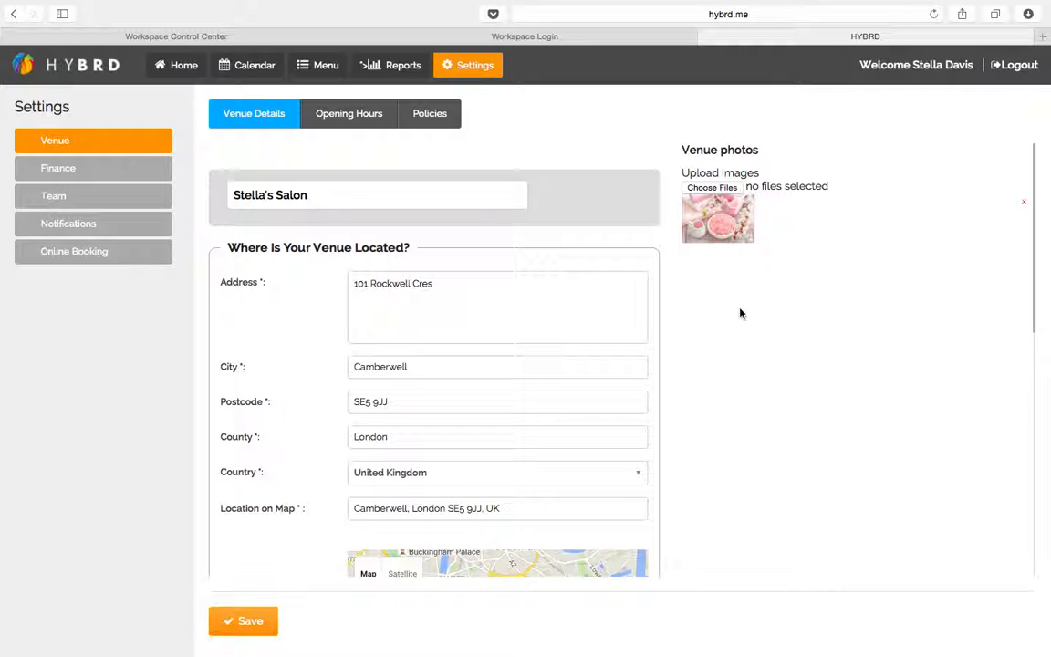
In the Opening Hours tab, mark Monday through Friday as open days
{"action": "left_click", "coordinate": [368, 118]}
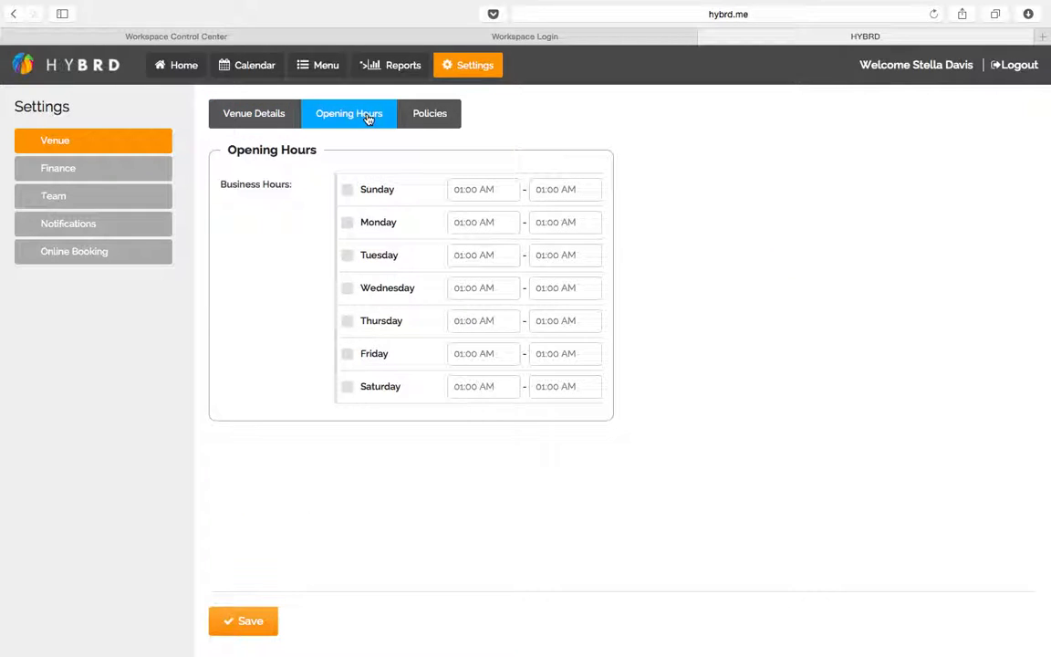
{"action": "left_click", "coordinate": [348, 223]}
{"action": "left_click", "coordinate": [347, 255]}
{"action": "left_click", "coordinate": [348, 289]}
{"action": "left_click", "coordinate": [347, 320]}
{"action": "left_click", "coordinate": [348, 354]}
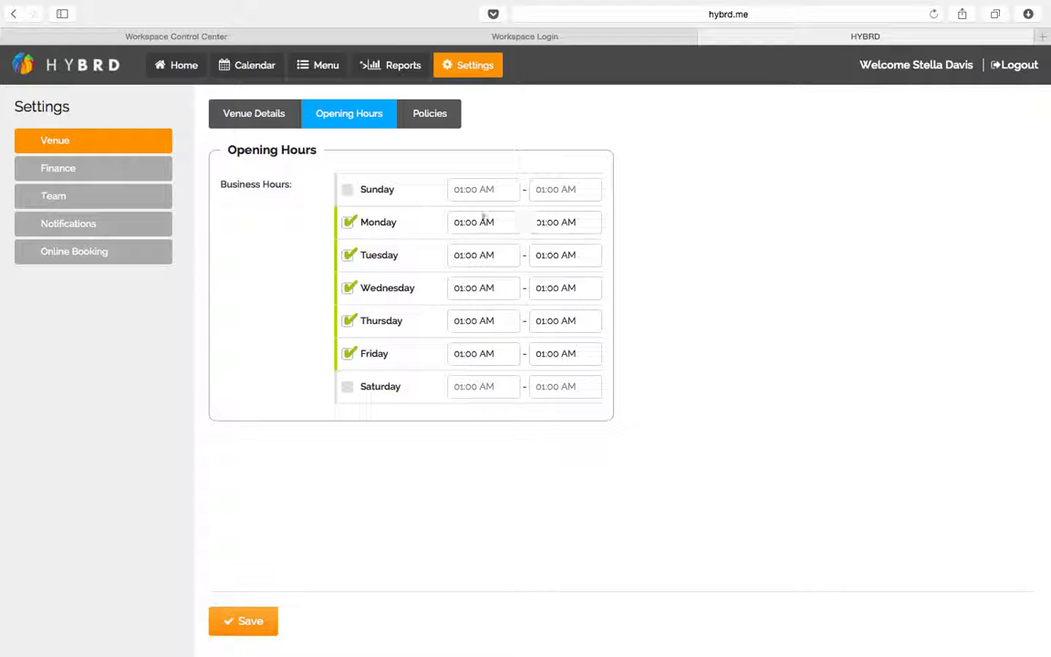
Set Monday and Tuesday hours to 8:00 AM – 9:00 PM
{"action": "left_click", "coordinate": [459, 221]}
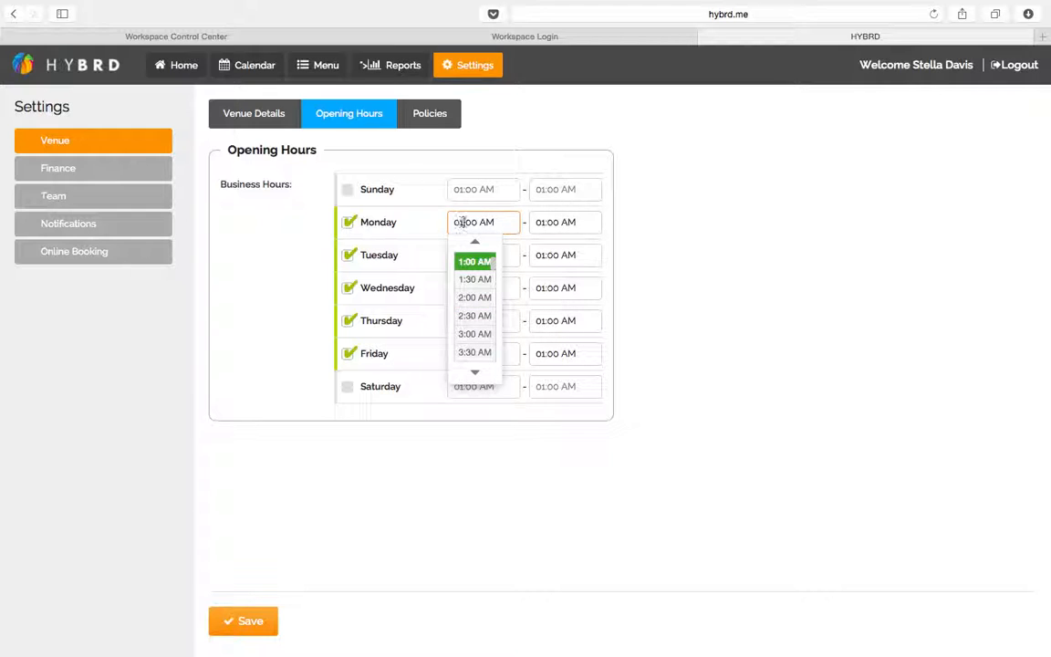
{"action": "scroll", "coordinate": [484, 292], "scroll_direction": "down", "scroll_amount": 5}
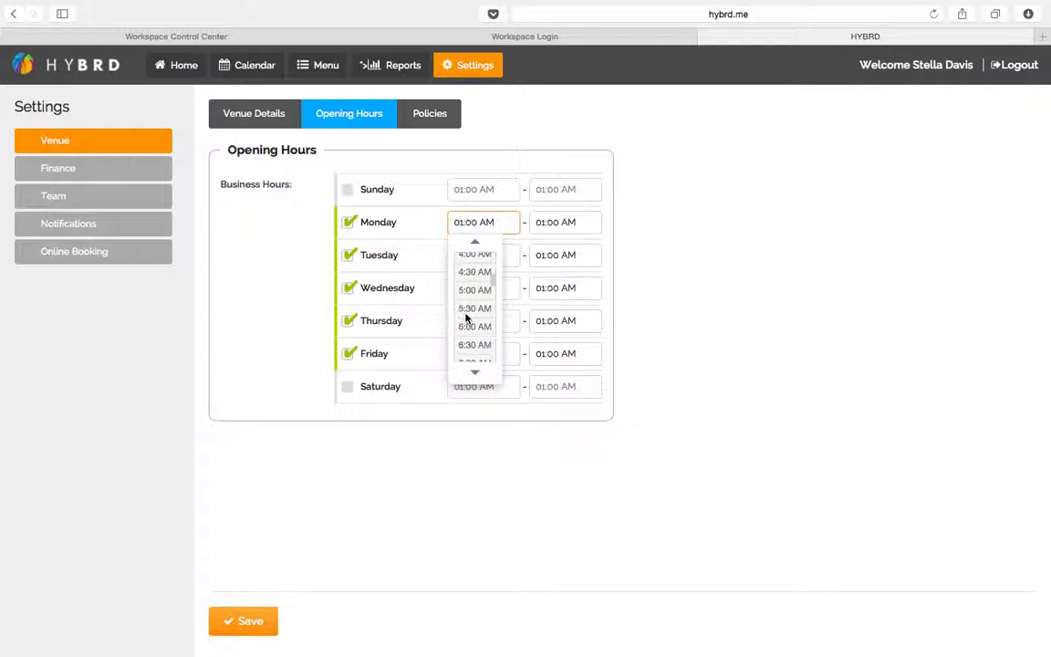
{"action": "left_click", "coordinate": [468, 314]}
{"action": "left_click", "coordinate": [549, 223]}
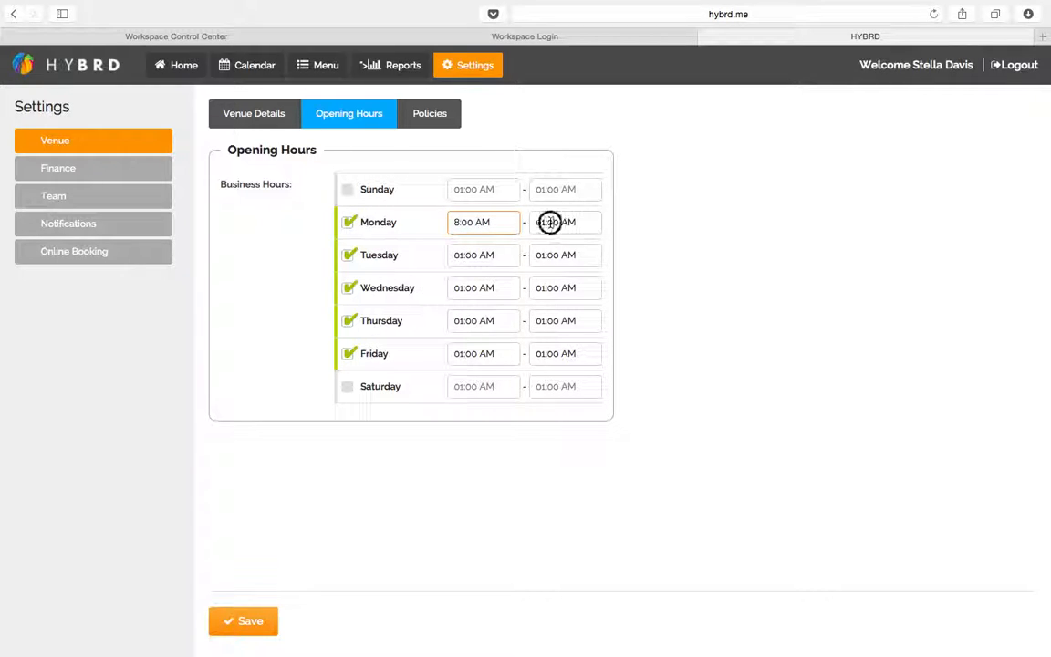
{"action": "scroll", "coordinate": [558, 333], "scroll_direction": "down", "scroll_amount": 15}
{"action": "left_click", "coordinate": [557, 263]}
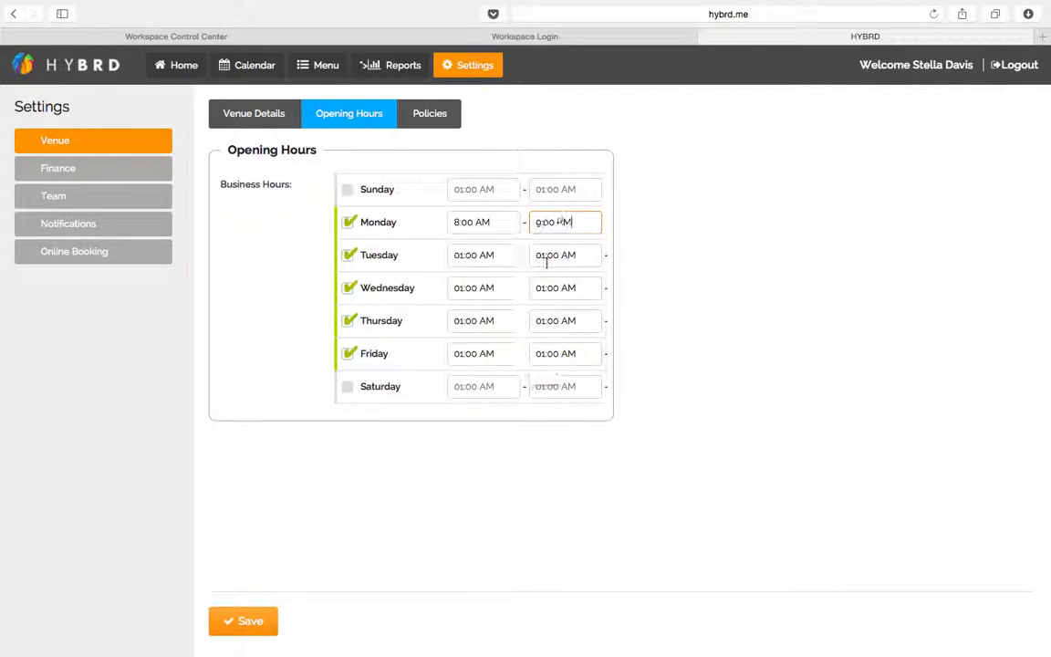
{"action": "left_click", "coordinate": [462, 254]}
{"action": "scroll", "coordinate": [467, 314], "scroll_direction": "down", "scroll_amount": 10}
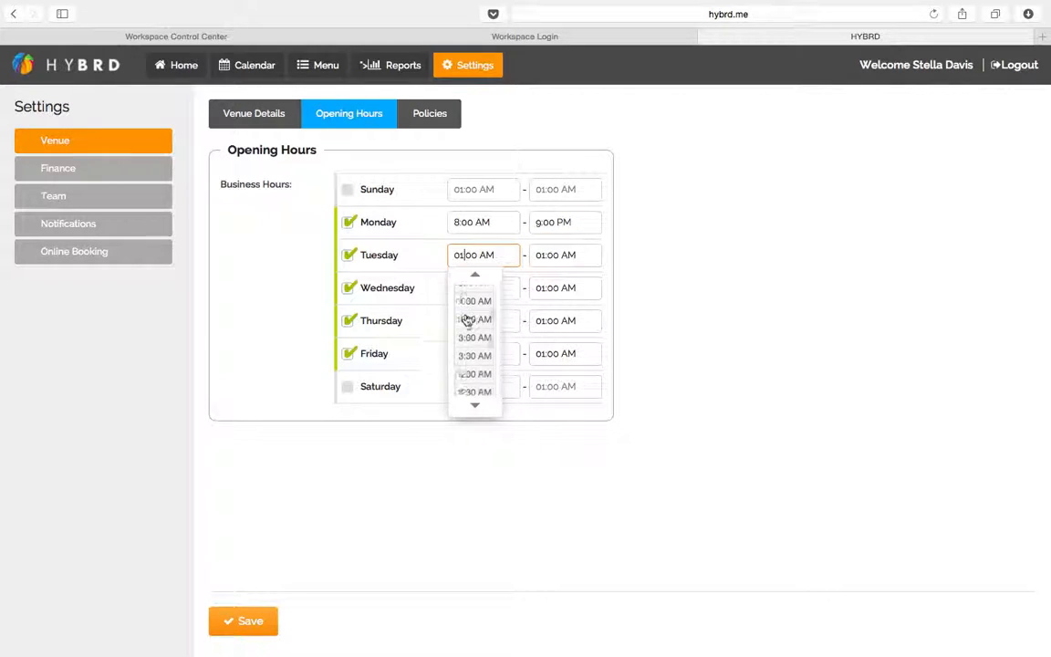
{"action": "scroll", "coordinate": [470, 316], "scroll_direction": "up", "scroll_amount": 5}
{"action": "scroll", "coordinate": [472, 318], "scroll_direction": "up", "scroll_amount": 4}
{"action": "left_click", "coordinate": [472, 330]}
{"action": "left_click", "coordinate": [541, 261]}
{"action": "scroll", "coordinate": [547, 365], "scroll_direction": "down", "scroll_amount": 10}
{"action": "left_click", "coordinate": [554, 310]}
Set Wednesday to 8:00 AM – 4:00 PM and Thursday to 8:00 AM – 8:00 PM
{"action": "left_click", "coordinate": [463, 288]}
{"action": "scroll", "coordinate": [472, 351], "scroll_direction": "down", "scroll_amount": 5}
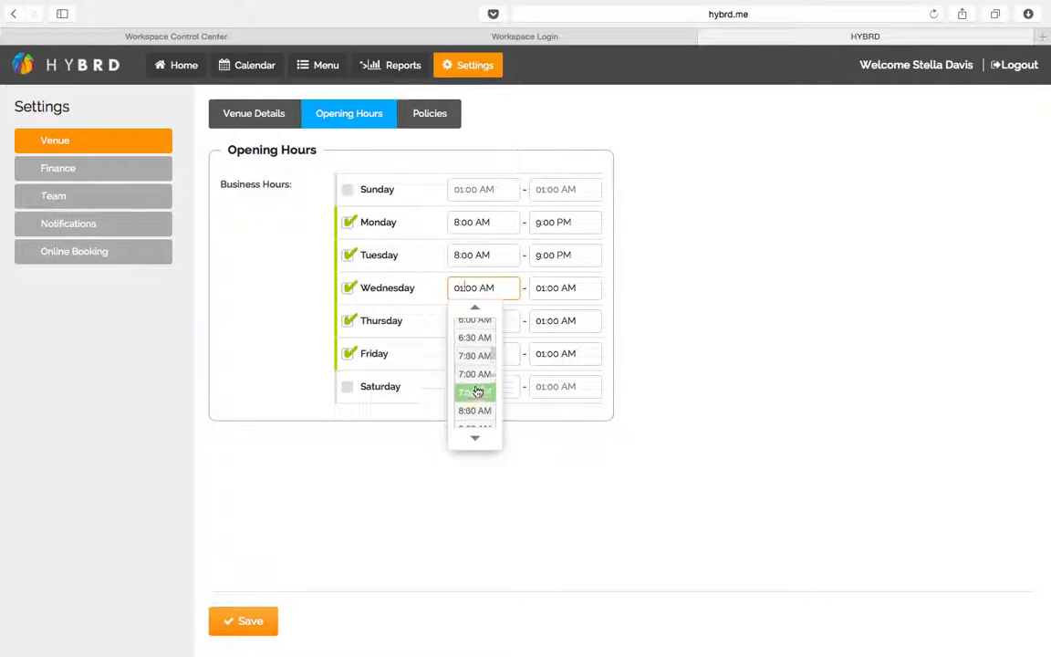
{"action": "left_click", "coordinate": [476, 391]}
{"action": "left_click", "coordinate": [545, 287]}
{"action": "scroll", "coordinate": [551, 337], "scroll_direction": "down", "scroll_amount": 12}
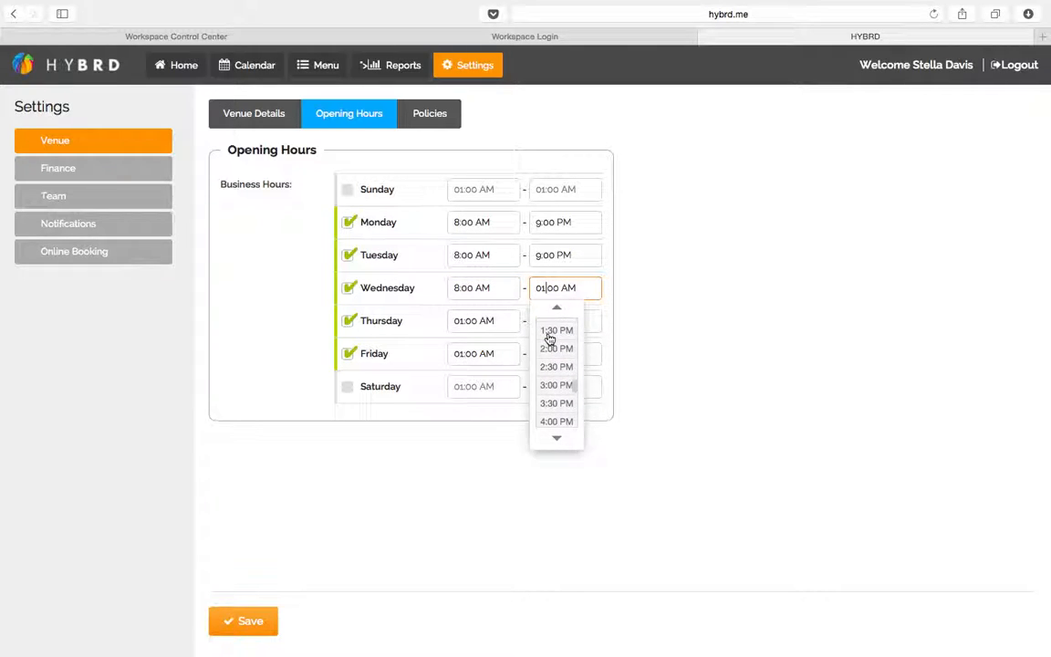
{"action": "left_click", "coordinate": [554, 419]}
{"action": "left_click", "coordinate": [462, 321]}
{"action": "scroll", "coordinate": [476, 410], "scroll_direction": "down", "scroll_amount": 5}
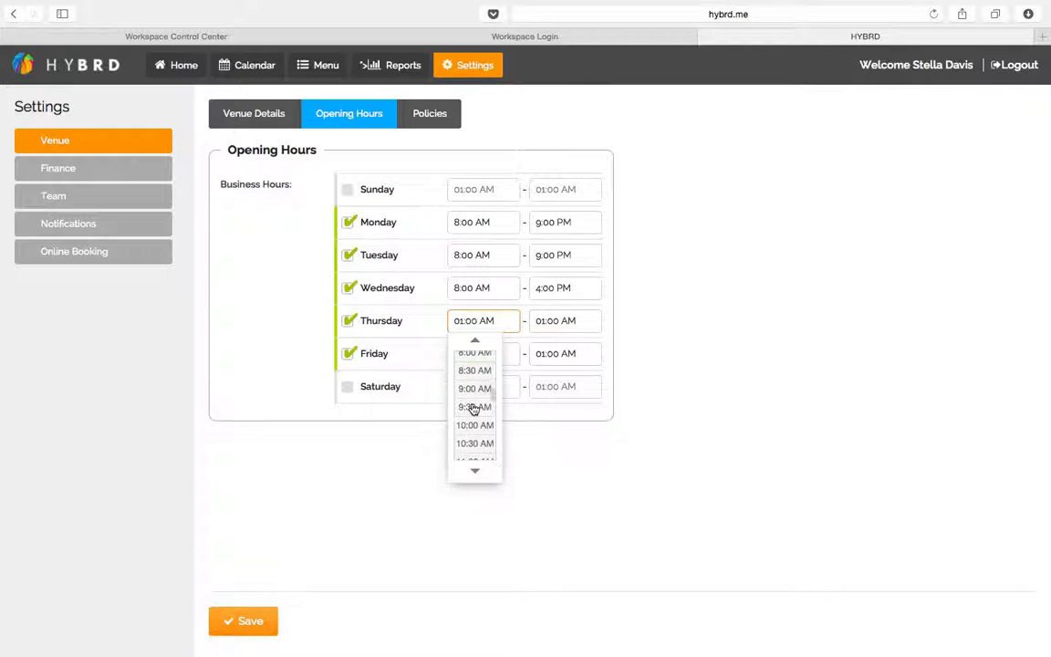
{"action": "left_click", "coordinate": [478, 439]}
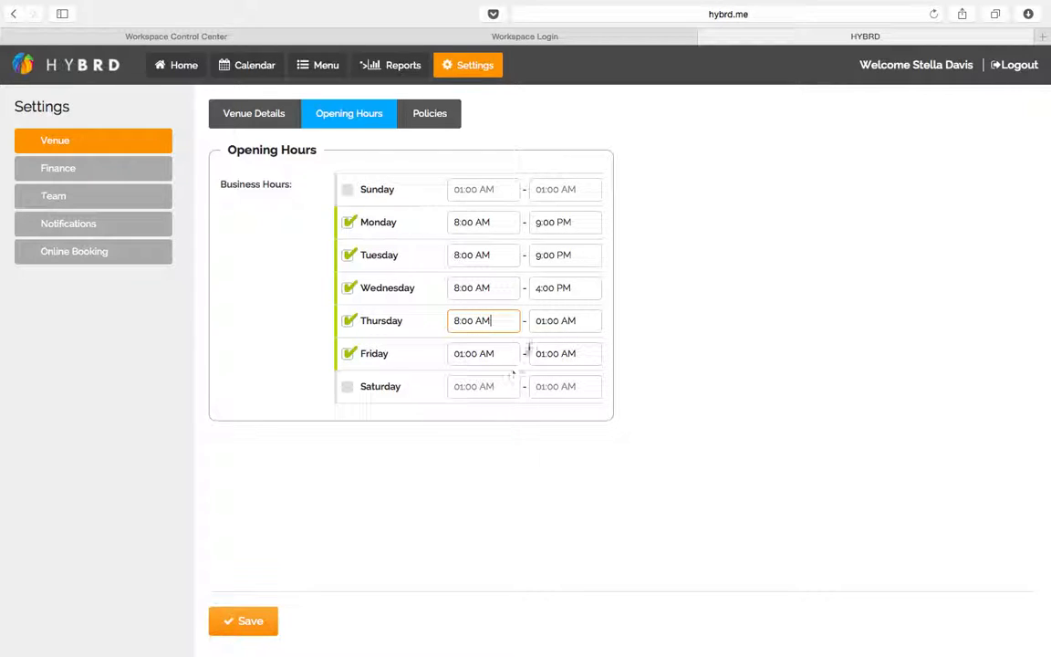
{"action": "left_click", "coordinate": [546, 321]}
{"action": "scroll", "coordinate": [554, 412], "scroll_direction": "down", "scroll_amount": 15}
{"action": "scroll", "coordinate": [553, 370], "scroll_direction": "up", "scroll_amount": 6}
{"action": "left_click", "coordinate": [557, 426]}
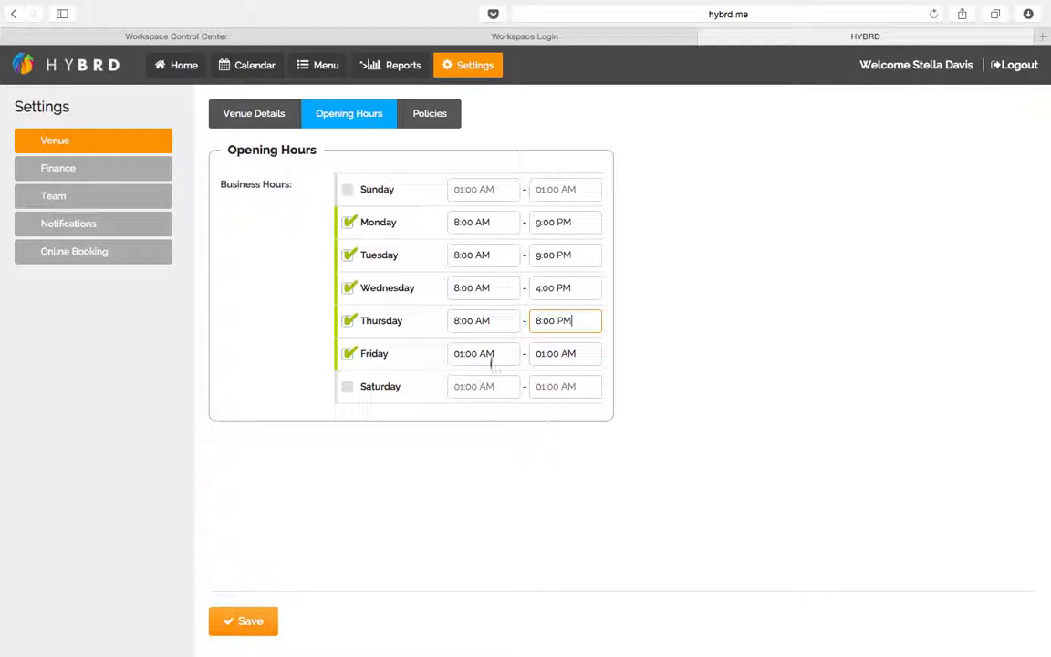
Set Friday to 8:00 AM – 8:00 PM and save the opening hours
{"action": "left_click", "coordinate": [463, 354]}
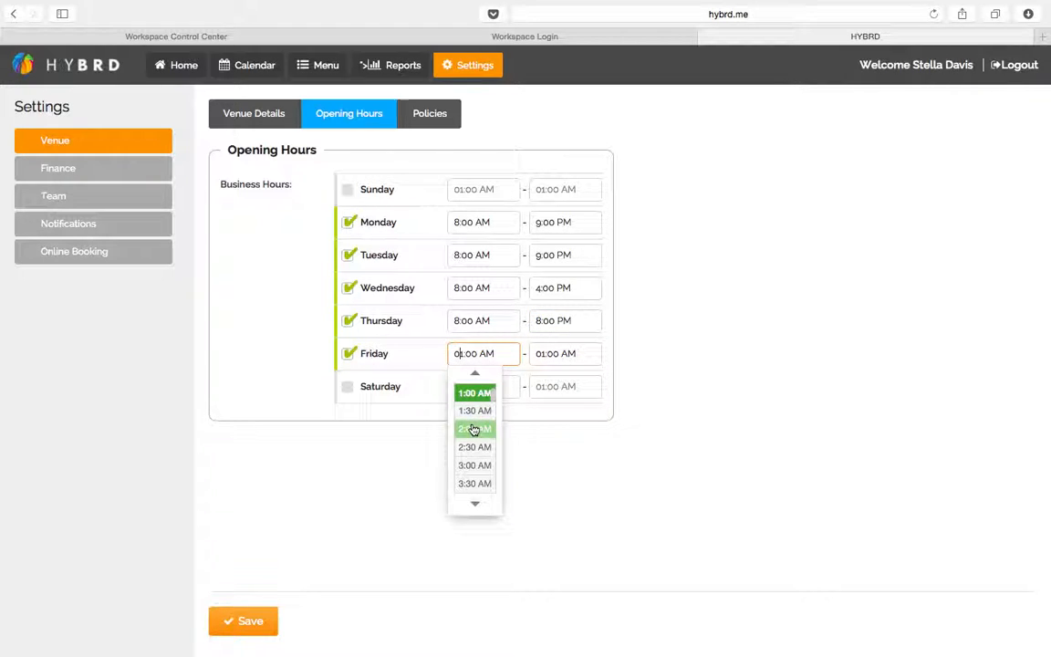
{"action": "scroll", "coordinate": [474, 445], "scroll_direction": "down", "scroll_amount": 8}
{"action": "scroll", "coordinate": [474, 447], "scroll_direction": "down", "scroll_amount": 4}
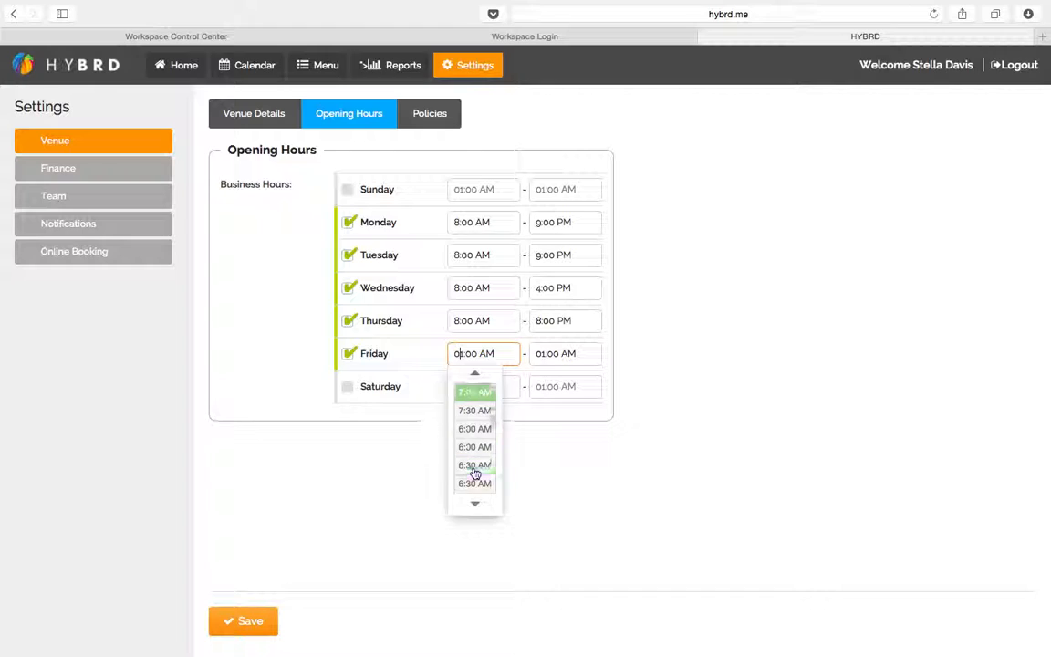
{"action": "left_click", "coordinate": [474, 447]}
{"action": "left_click", "coordinate": [550, 353]}
{"action": "scroll", "coordinate": [554, 451], "scroll_direction": "down", "scroll_amount": 20}
{"action": "scroll", "coordinate": [556, 413], "scroll_direction": "up", "scroll_amount": 5}
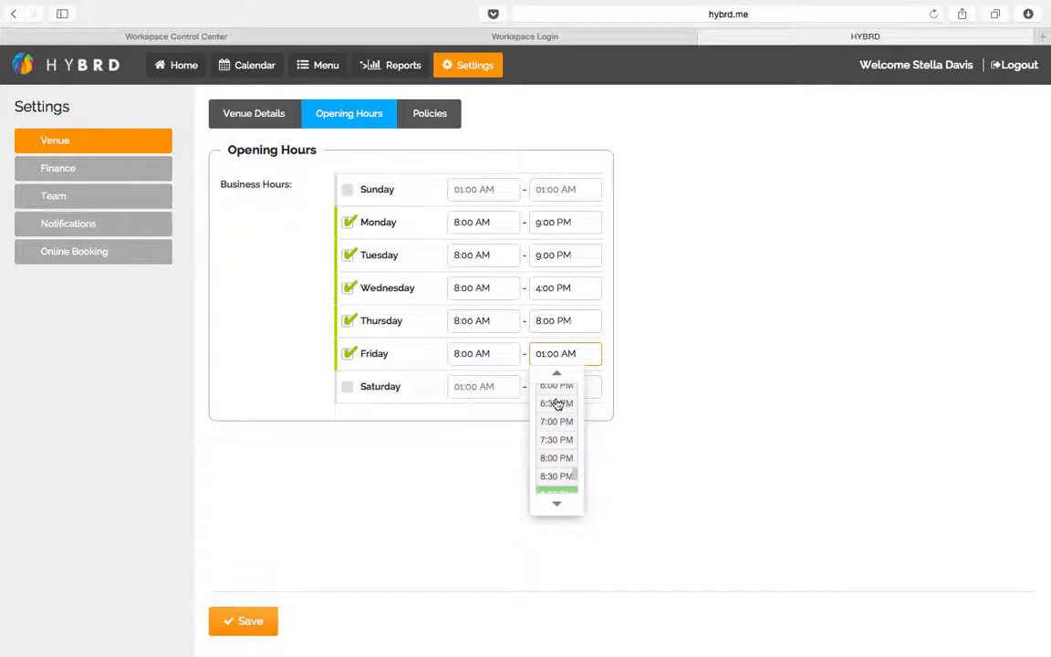
{"action": "left_click", "coordinate": [558, 458]}
{"action": "left_click", "coordinate": [246, 621]}
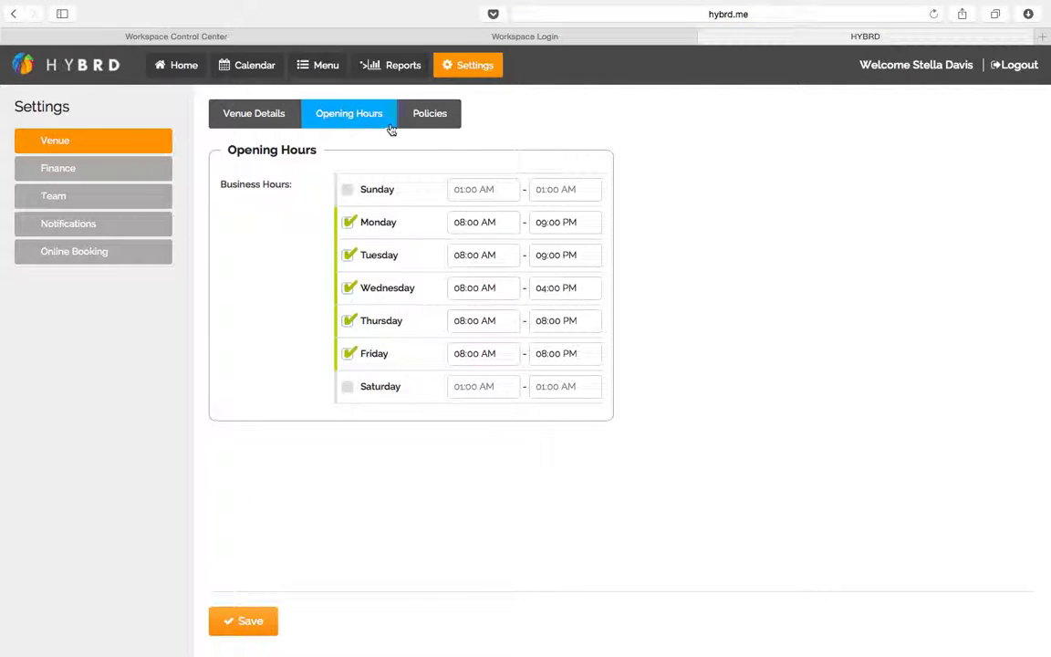
In the Policies tab, set the appointment cancellation policy to 24 Hours
{"action": "left_click", "coordinate": [440, 124]}
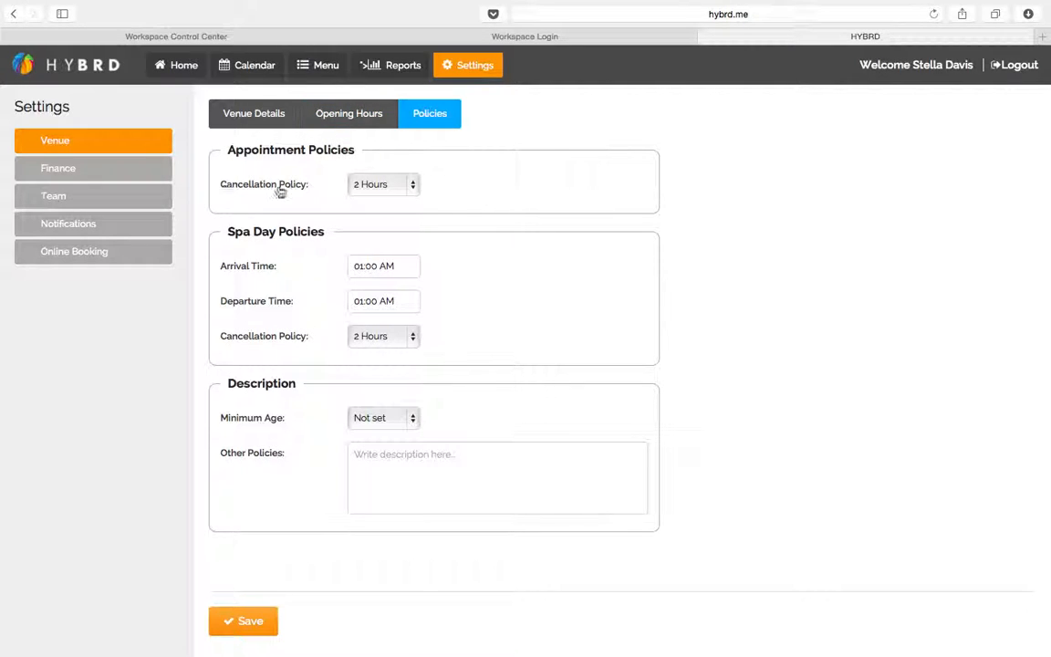
{"action": "left_click", "coordinate": [399, 191]}
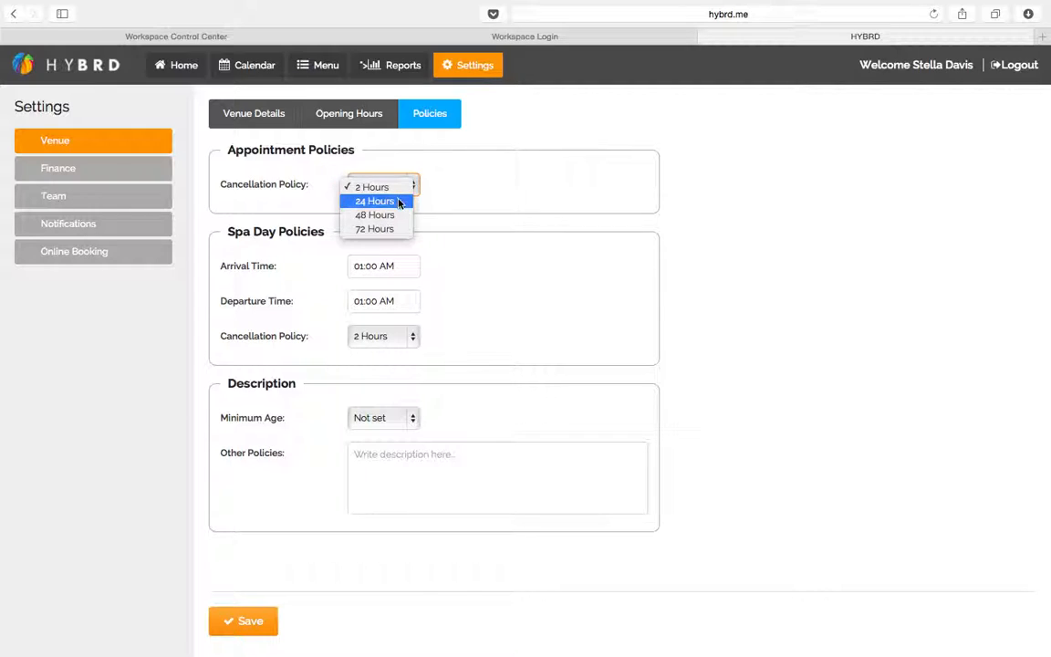
{"action": "left_click", "coordinate": [401, 202]}
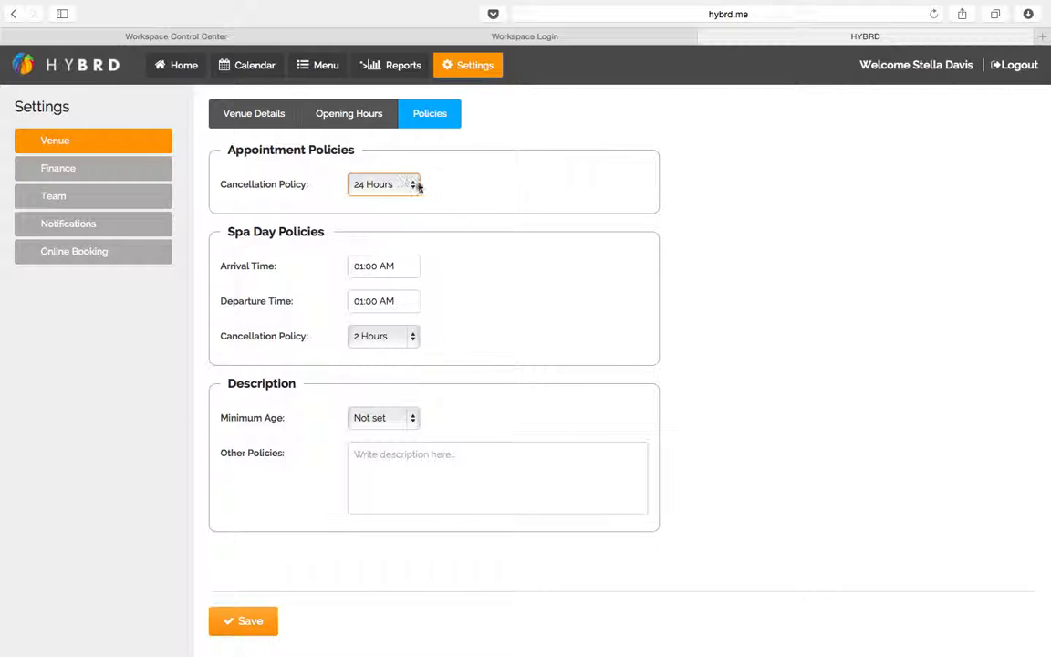
{"action": "left_click", "coordinate": [677, 182]}
Leave the minimum age as Not set and place the cursor in the Other Policies box
{"action": "left_click_drag", "start_coordinate": [225, 232], "coordinate": [325, 233]}
{"action": "left_click", "coordinate": [333, 236]}
{"action": "left_click_drag", "start_coordinate": [227, 383], "coordinate": [296, 383]}
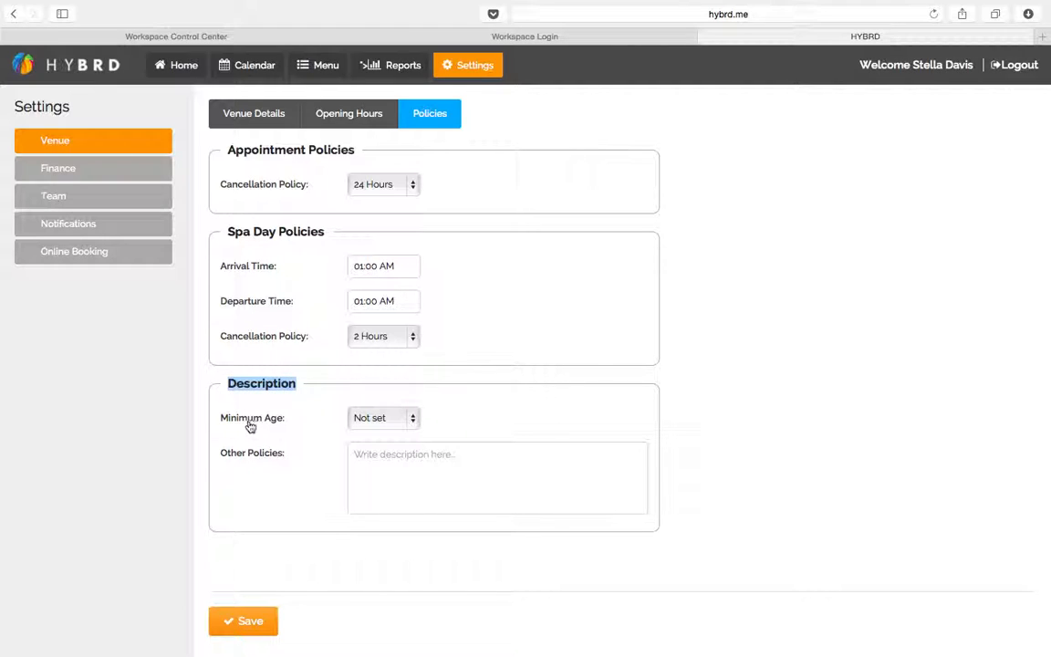
{"action": "left_click", "coordinate": [412, 420]}
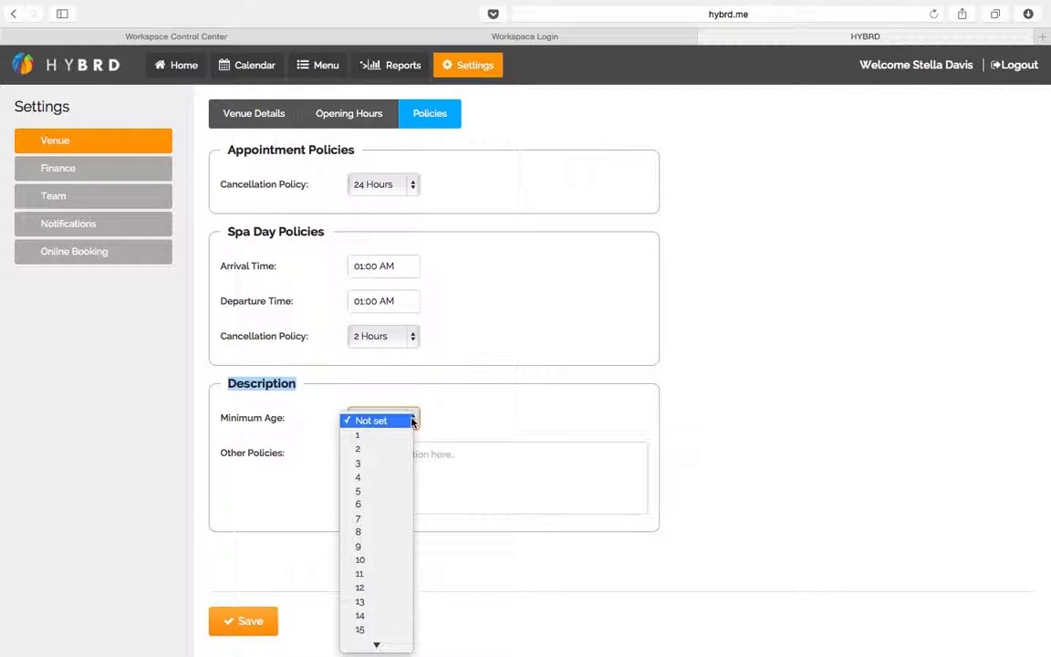
{"action": "left_click", "coordinate": [411, 420]}
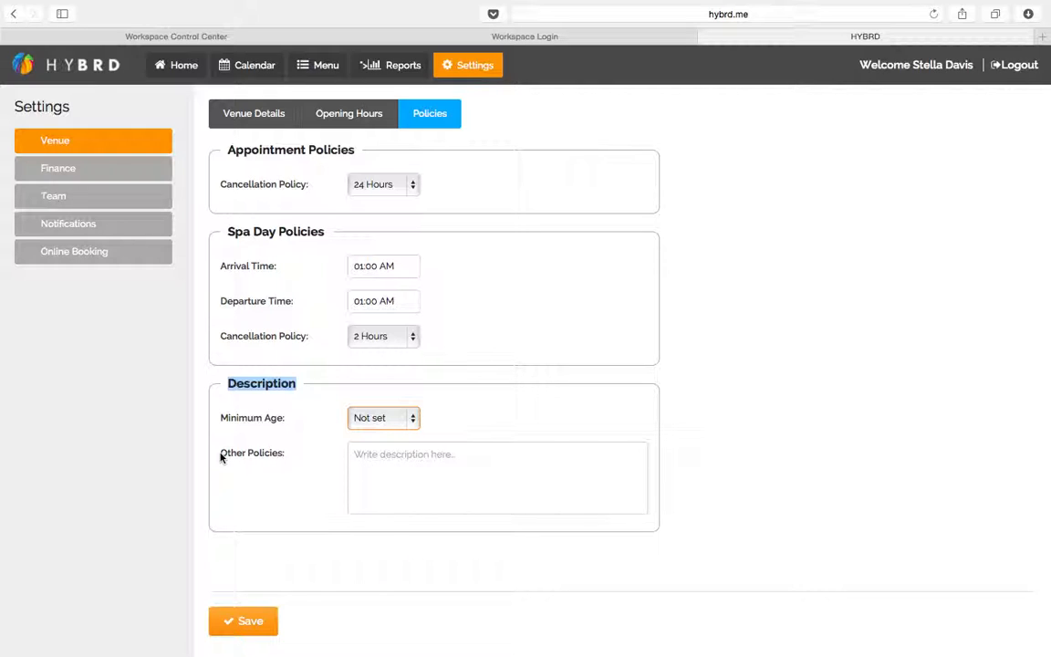
{"action": "left_click_drag", "start_coordinate": [219, 453], "coordinate": [285, 453]}
{"action": "left_click", "coordinate": [414, 453]}
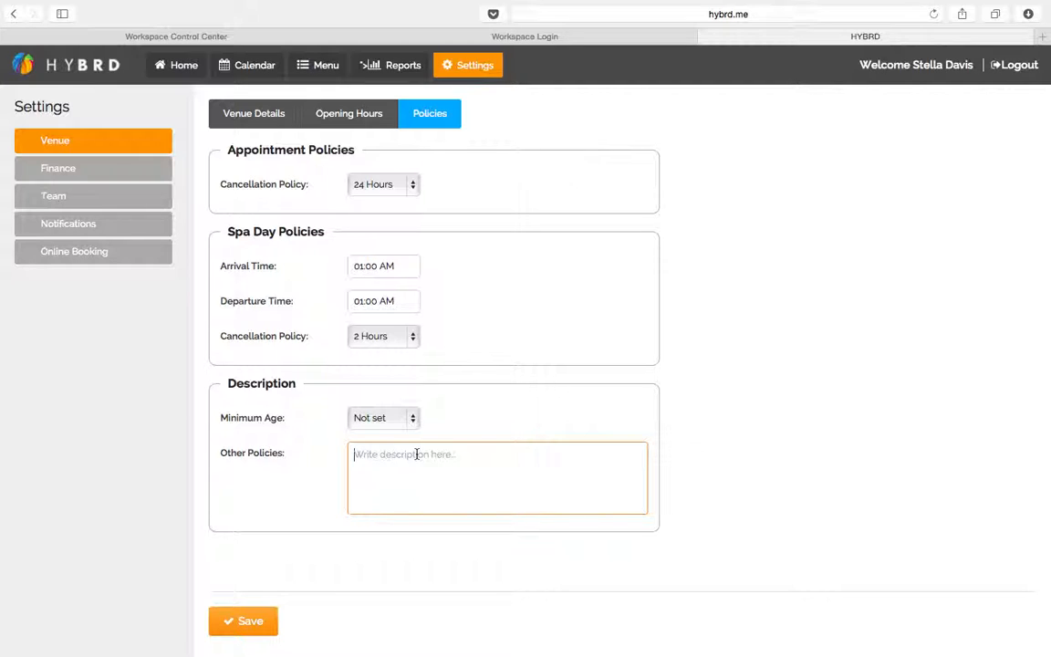
Write 'Cancellation Policy - please cancel atleast 24 hours in advance.' in Other Policies and save
{"action": "type", "text": "Cancellation Policy - please  cancel atleast 24 hour"}
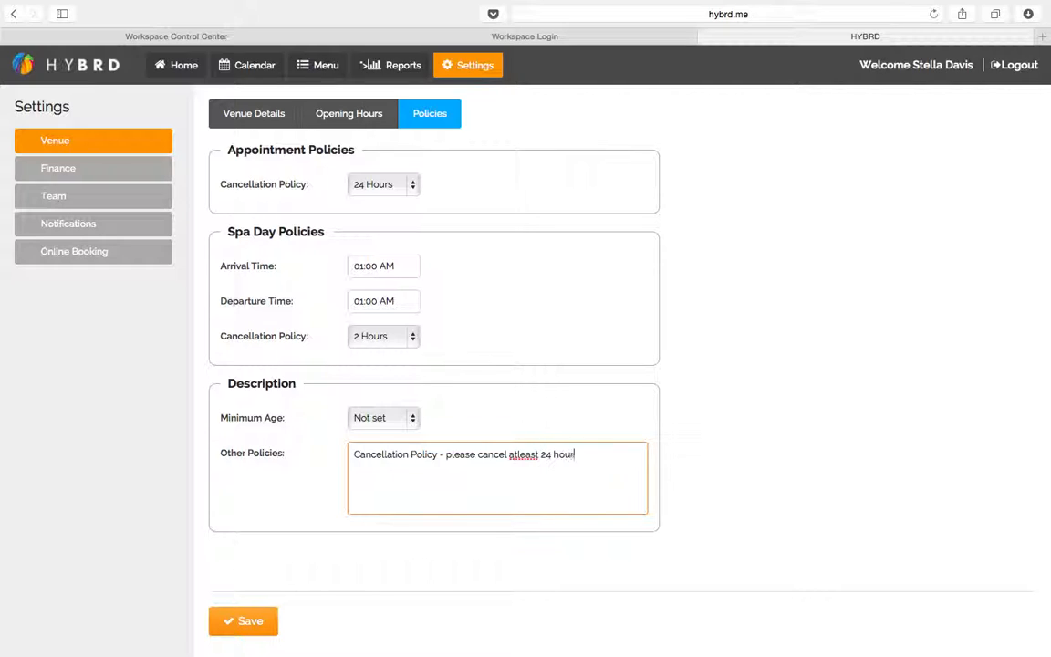
{"action": "type", "text": "s in advance."}
{"action": "left_click", "coordinate": [245, 622]}
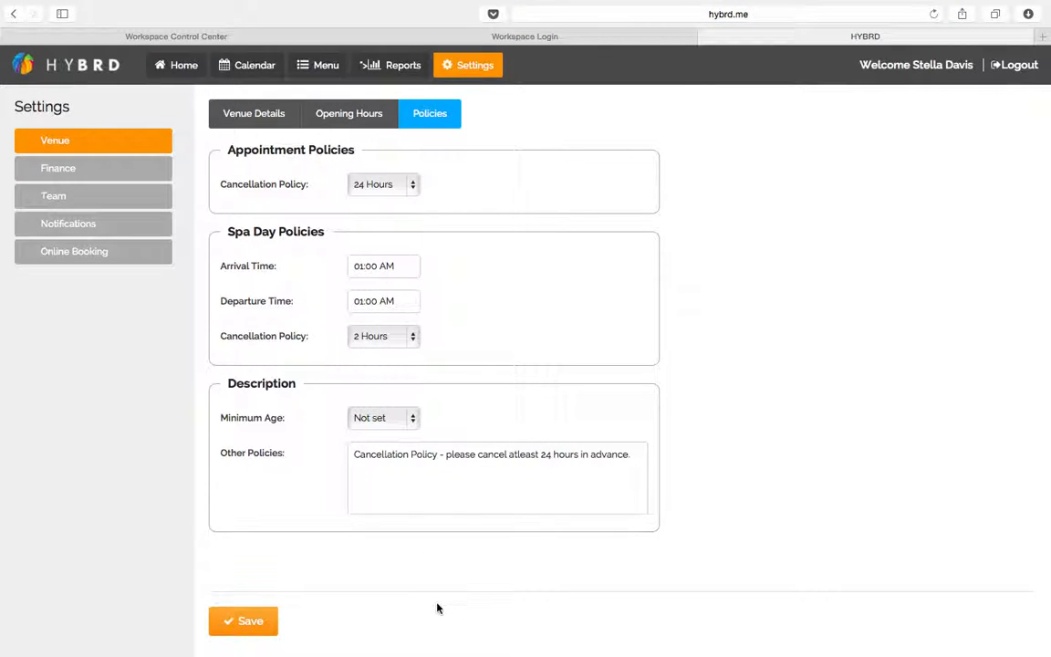
In Finance billing information, enter 'Stella's Salon' as the company title
{"action": "left_click", "coordinate": [82, 169]}
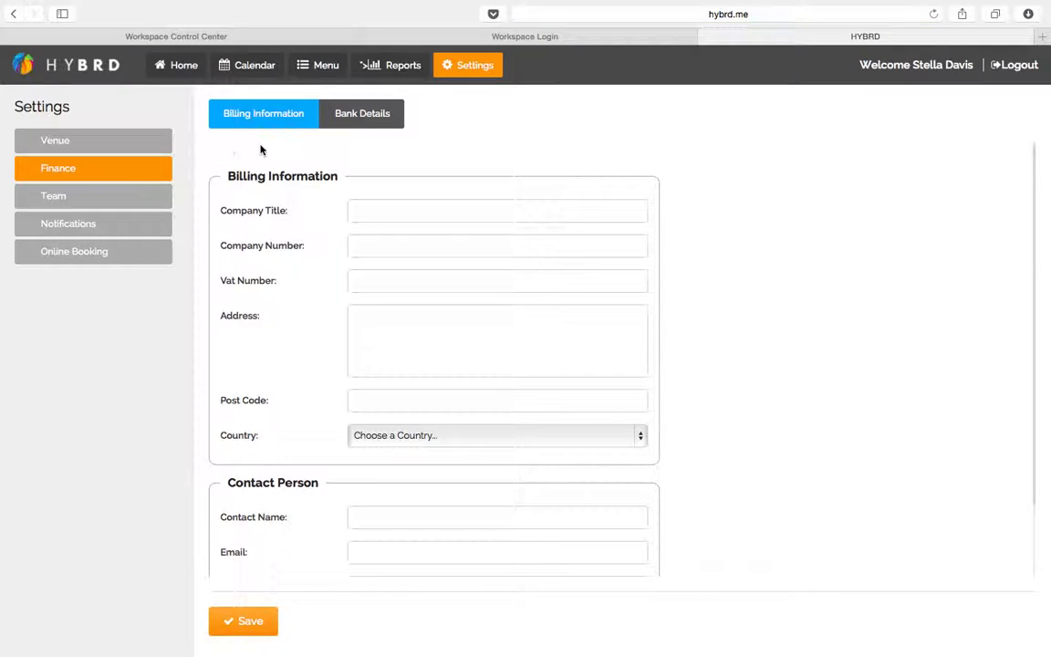
{"action": "scroll", "coordinate": [288, 506], "scroll_direction": "down", "scroll_amount": 1}
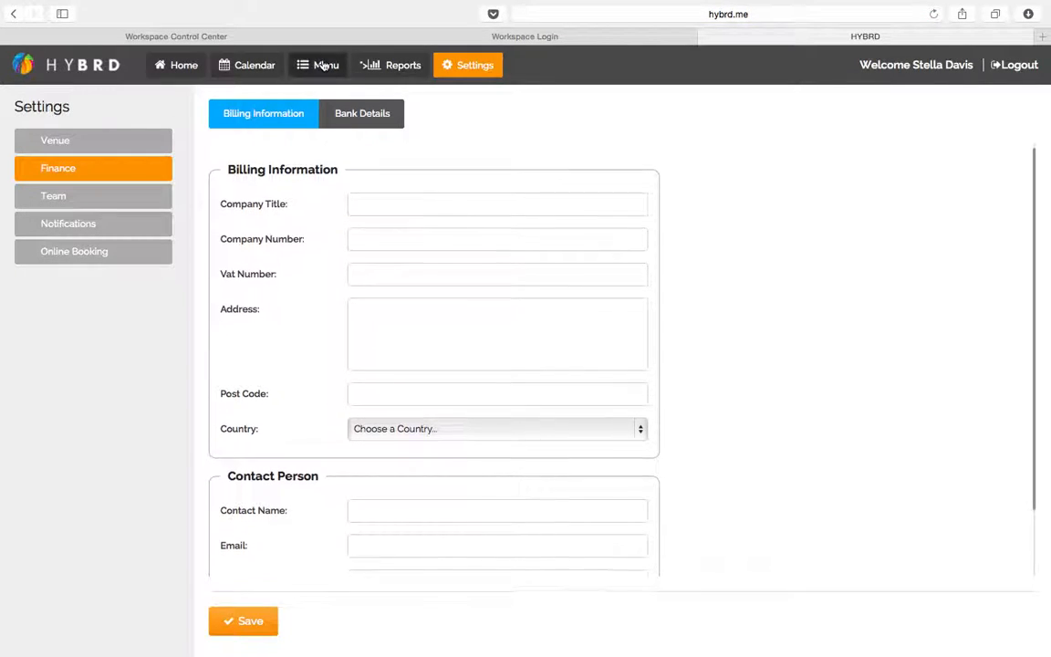
{"action": "scroll", "coordinate": [279, 452], "scroll_direction": "down", "scroll_amount": 3}
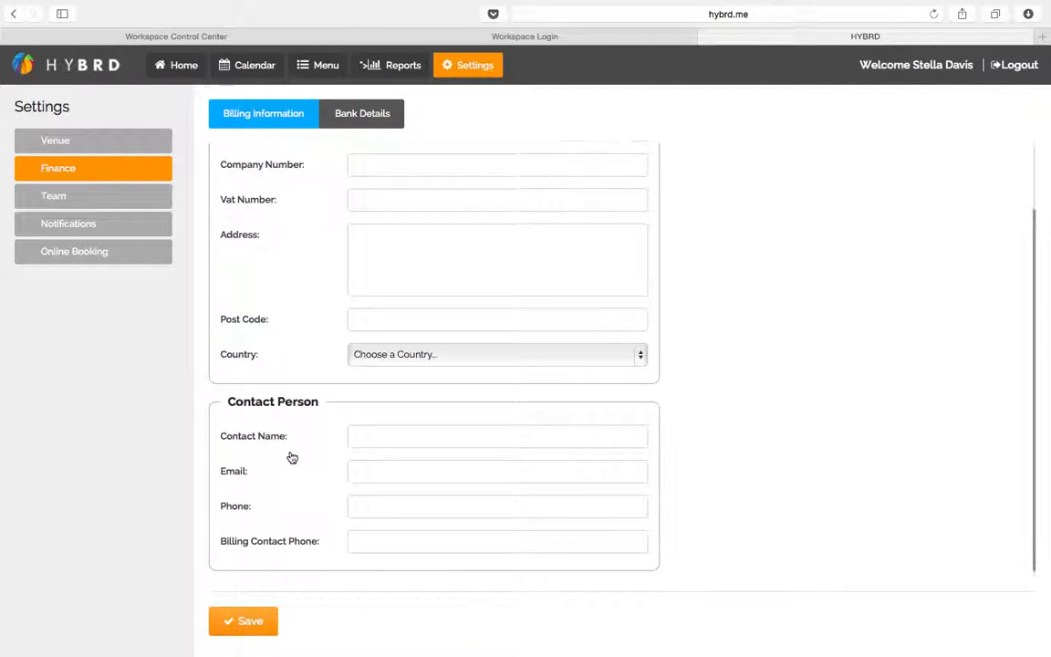
{"action": "scroll", "coordinate": [291, 456], "scroll_direction": "up", "scroll_amount": 2}
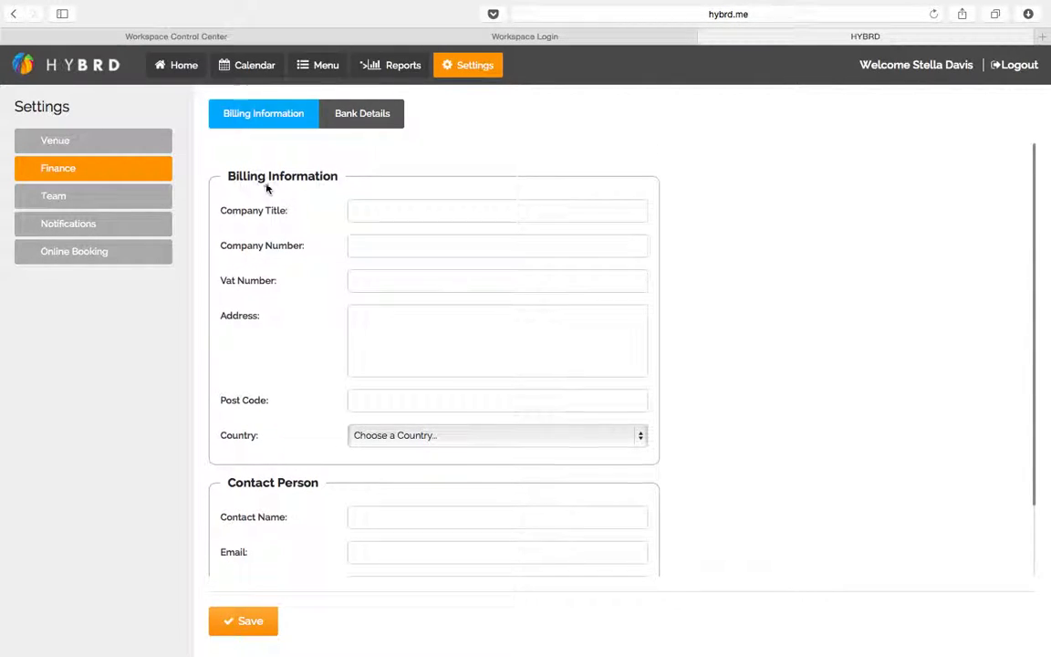
{"action": "left_click", "coordinate": [395, 208]}
{"action": "type", "text": "Stella's Sa"}
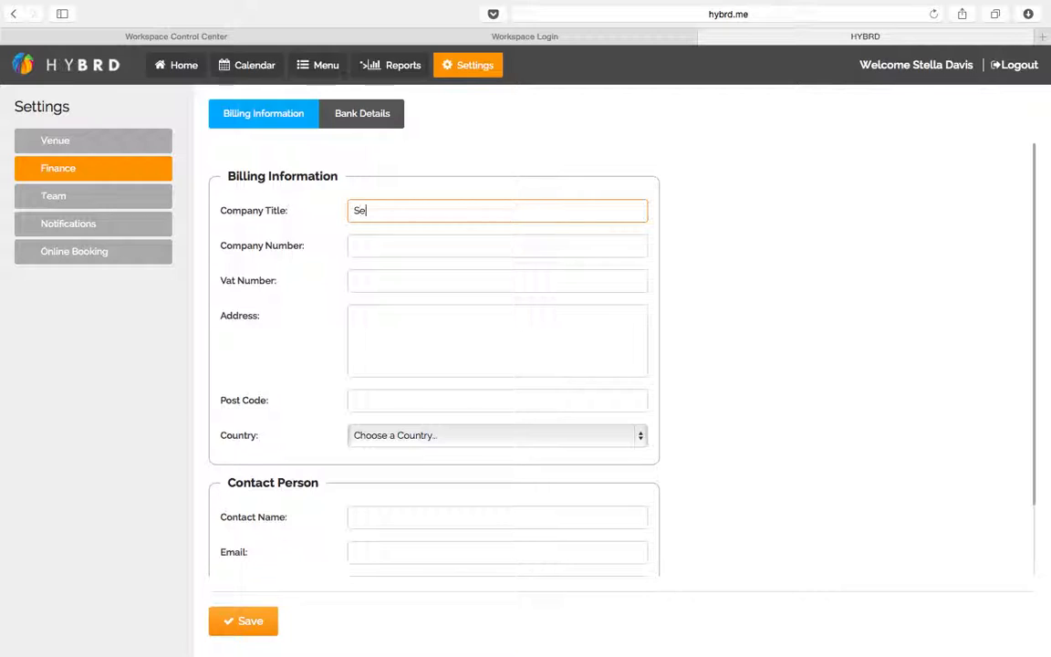
{"action": "type", "text": "lon"}
{"action": "key", "text": "Tab"}
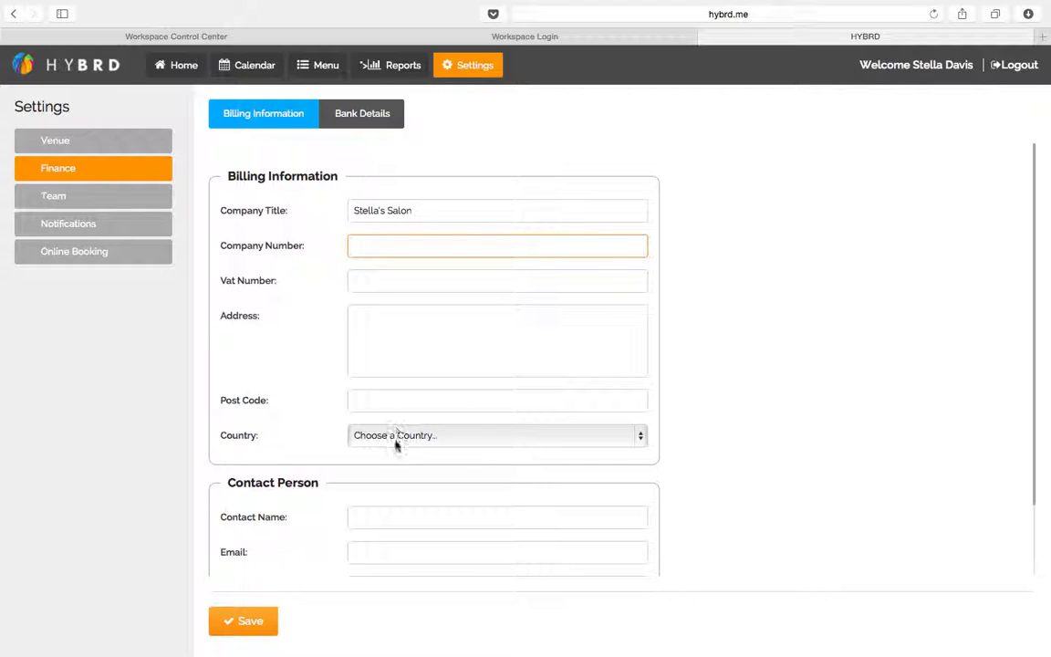
{"action": "key", "text": "ctrl+Up"}
{"action": "left_click", "coordinate": [646, 52]}
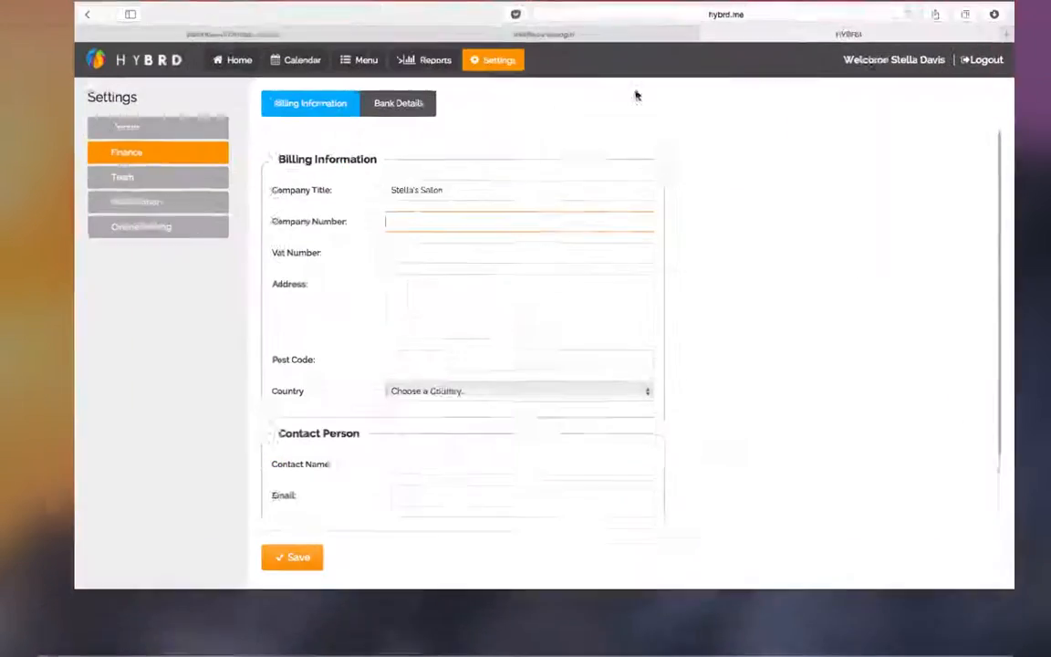
{"action": "scroll", "coordinate": [315, 474], "scroll_direction": "down", "scroll_amount": 2}
{"action": "scroll", "coordinate": [313, 481], "scroll_direction": "down", "scroll_amount": 2}
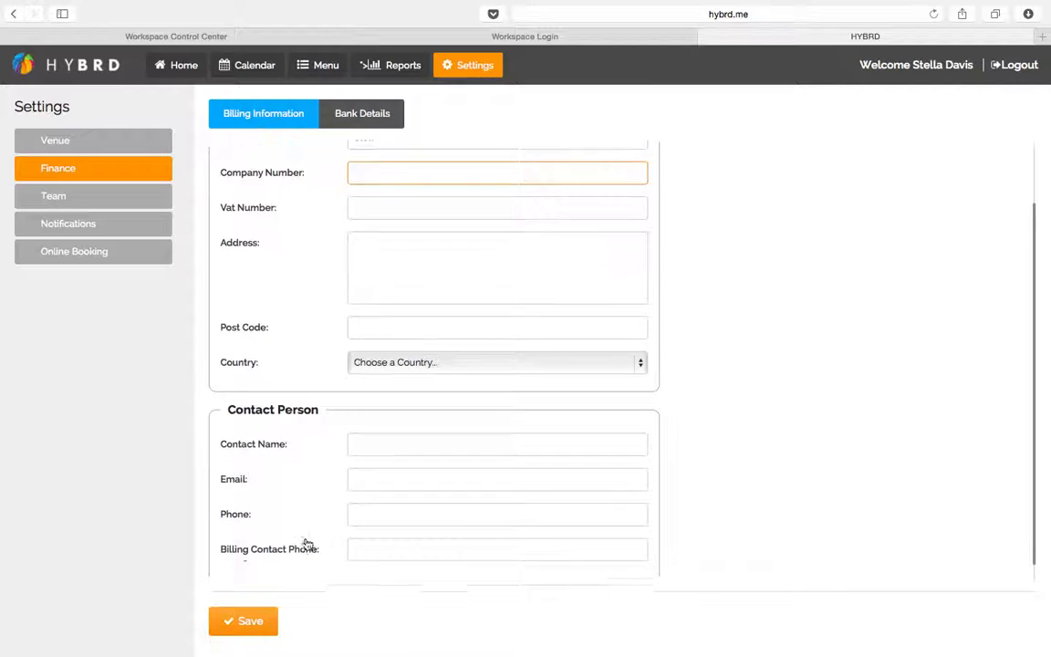
{"action": "scroll", "coordinate": [318, 434], "scroll_direction": "up", "scroll_amount": 3}
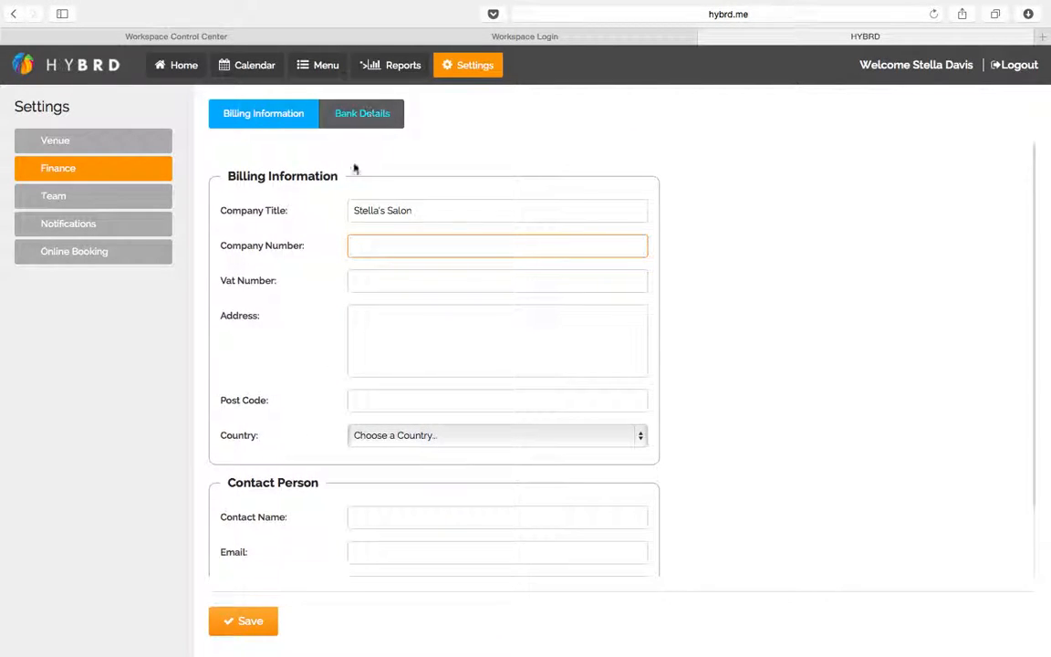
Enter company number 2323, VAT number 123123, the billing address and post code, and United Kingdom
{"action": "key", "text": "Tab"}
{"action": "key", "text": "Tab"}
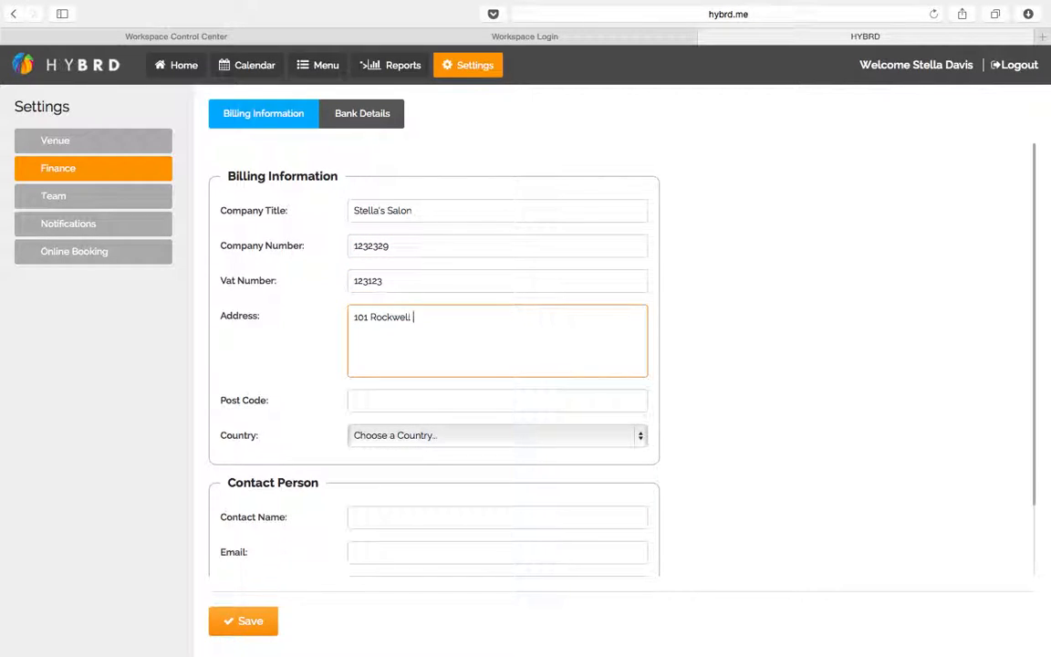
{"action": "key", "text": "Tab"}
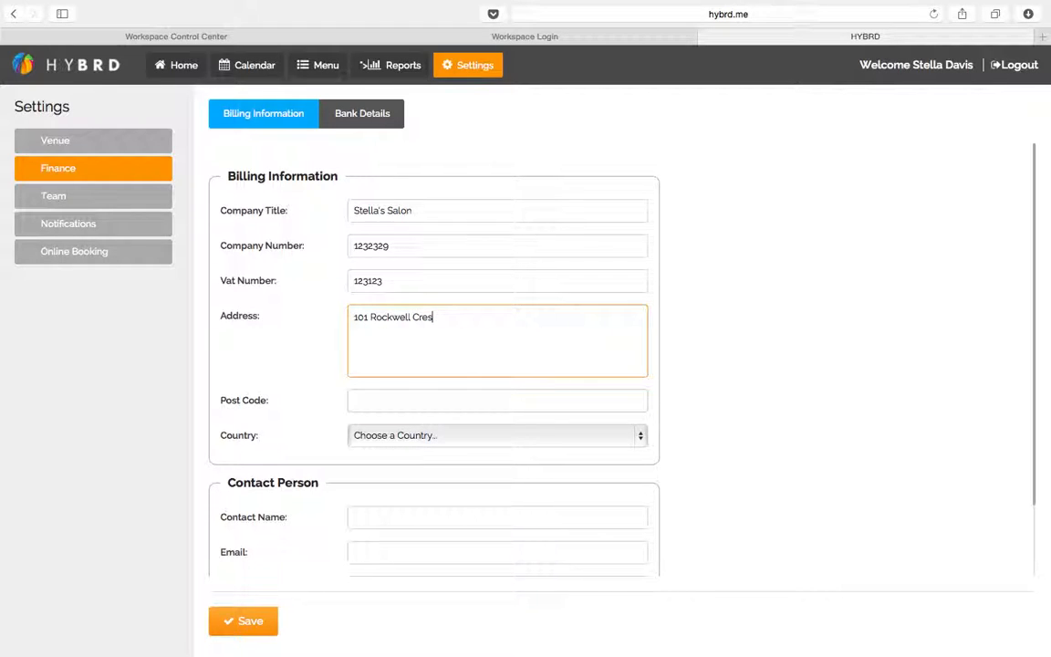
{"action": "key", "text": "Tab"}
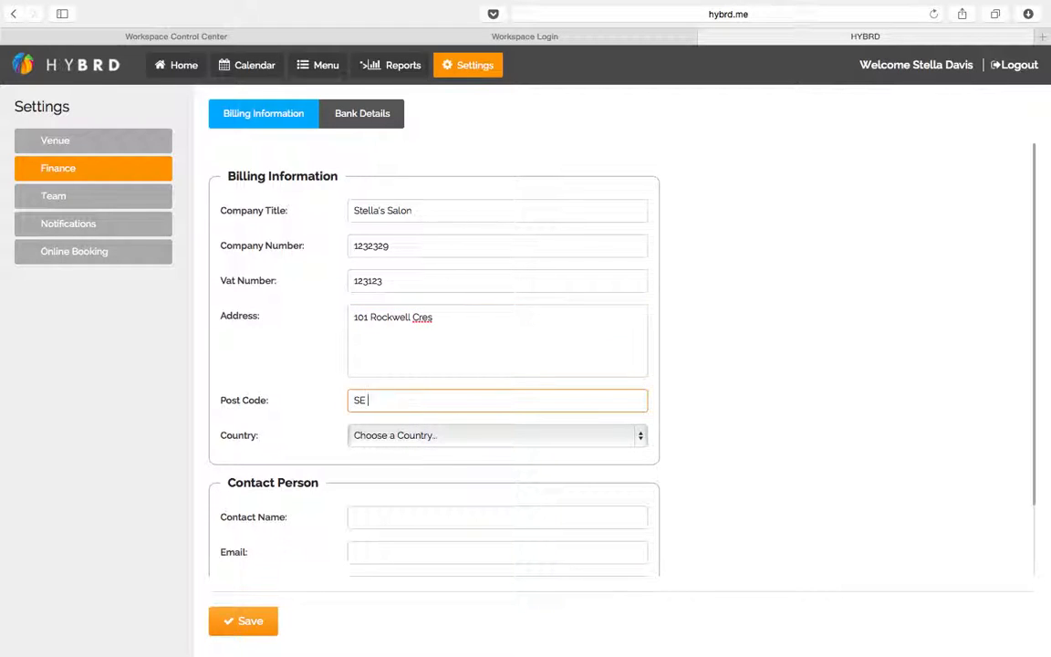
{"action": "key", "text": "Tab"}
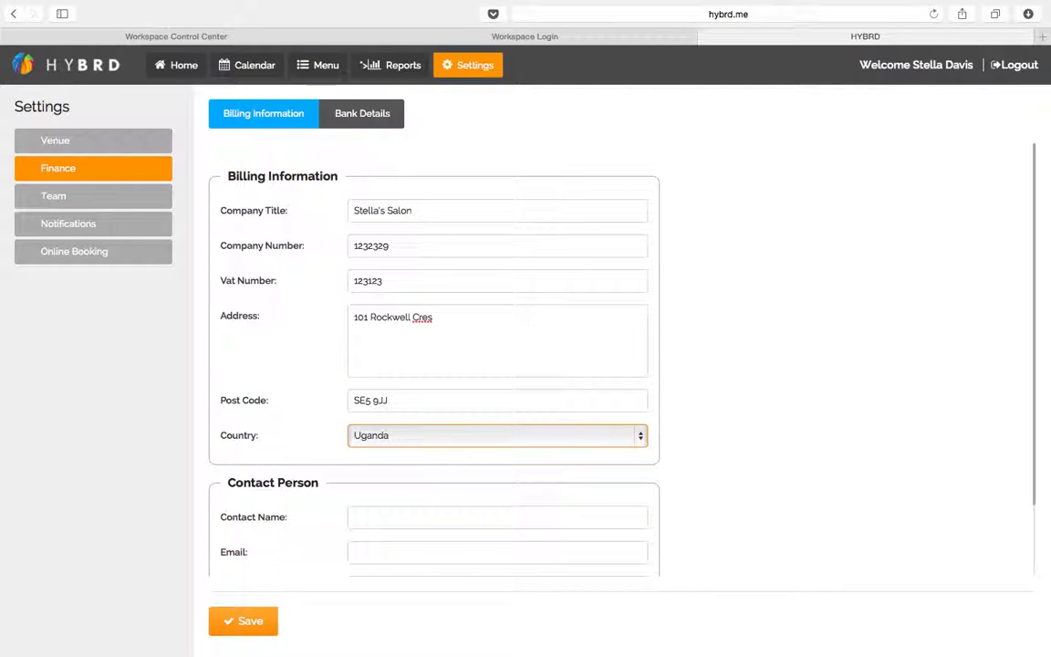
Fill in the contact person's name, e-mail and phone number, then save the billing details
{"action": "key", "text": "Tab"}
{"action": "type", "text": "Stella"}
{"action": "key", "text": "Tab"}
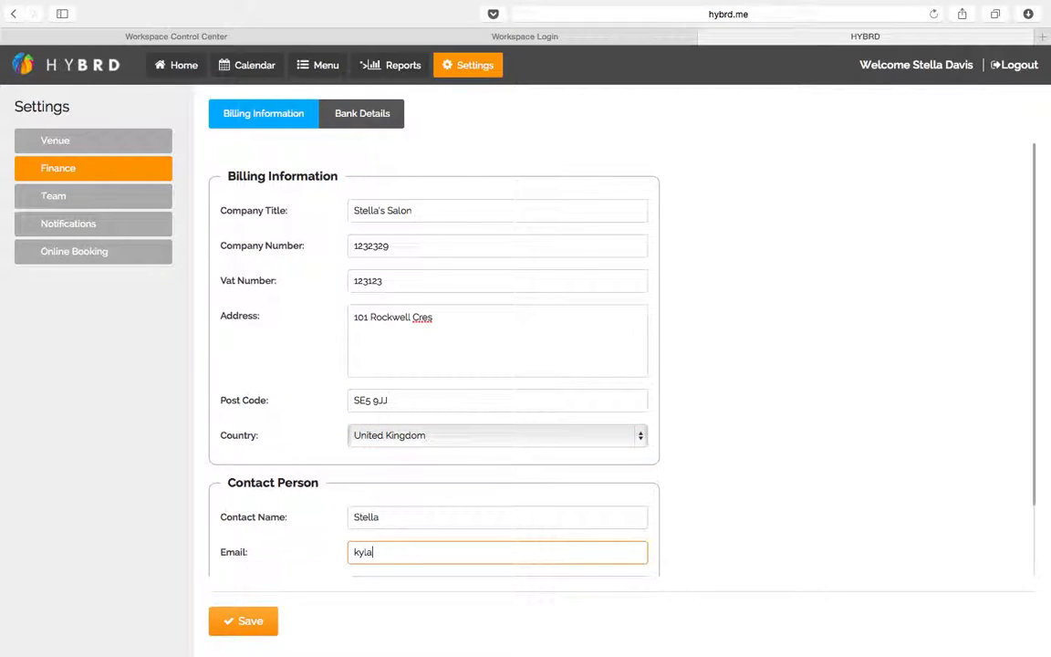
{"action": "key", "text": "Tab"}
{"action": "type", "text": "079999999"}
{"action": "key", "text": "Tab"}
{"action": "type", "text": "079999999"}
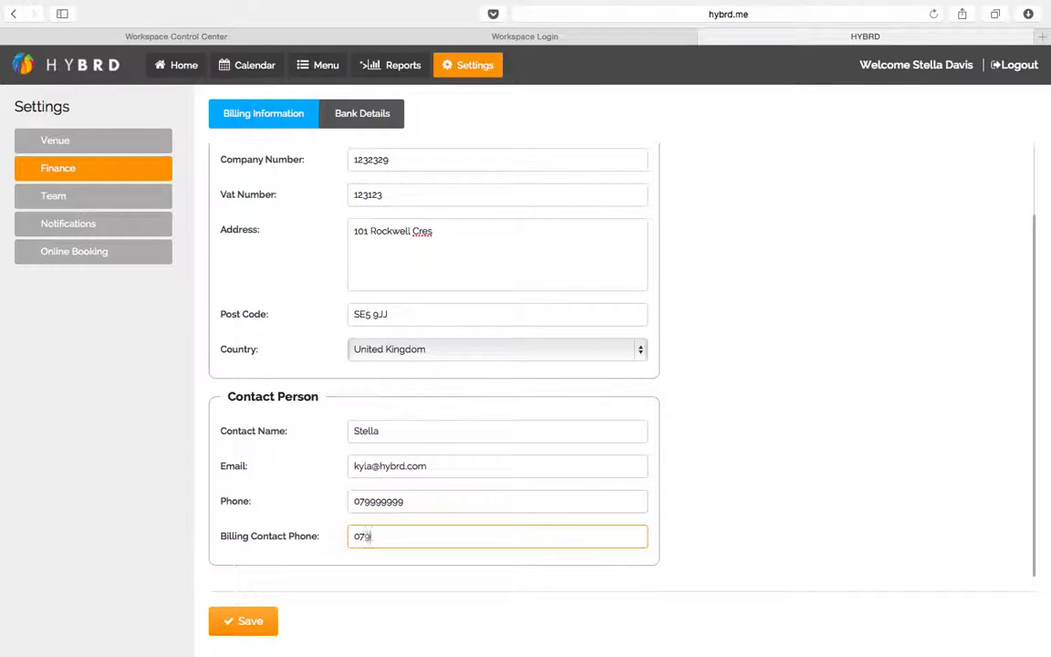
{"action": "left_click", "coordinate": [239, 620]}
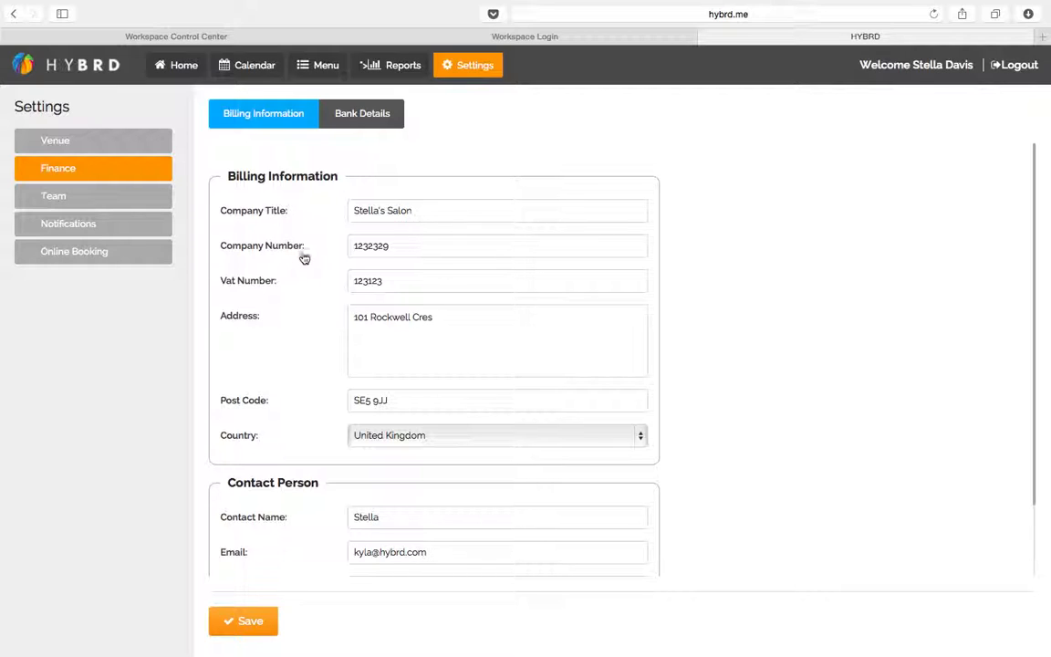
{"action": "left_click", "coordinate": [353, 119]}
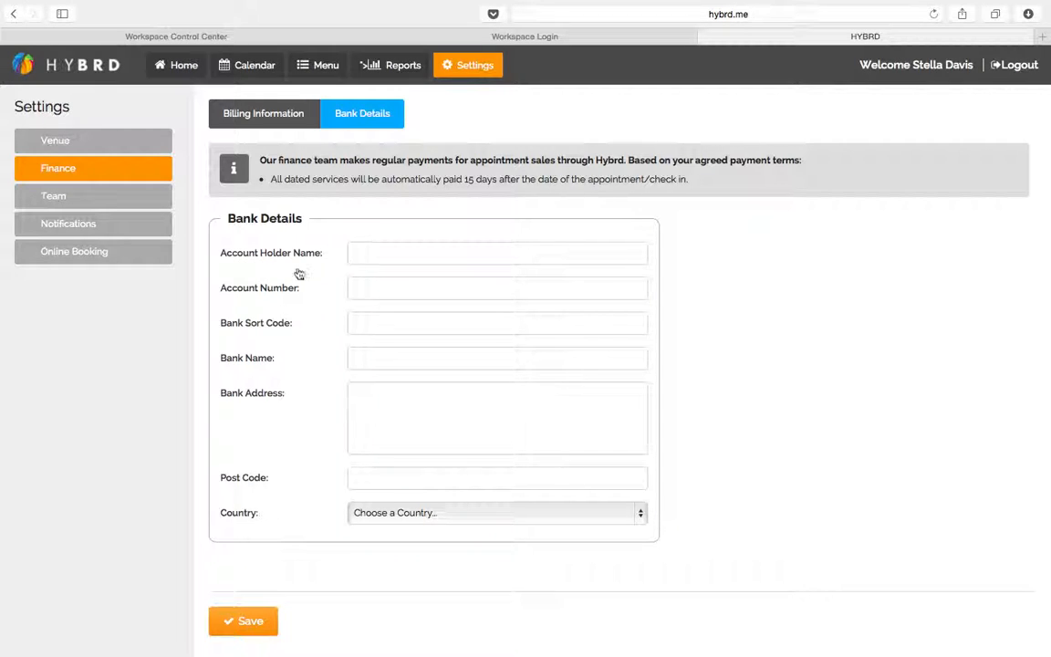
Skip the empty Bank Details form and go to the Notifications settings
{"action": "scroll", "coordinate": [319, 460], "scroll_direction": "down", "scroll_amount": 1}
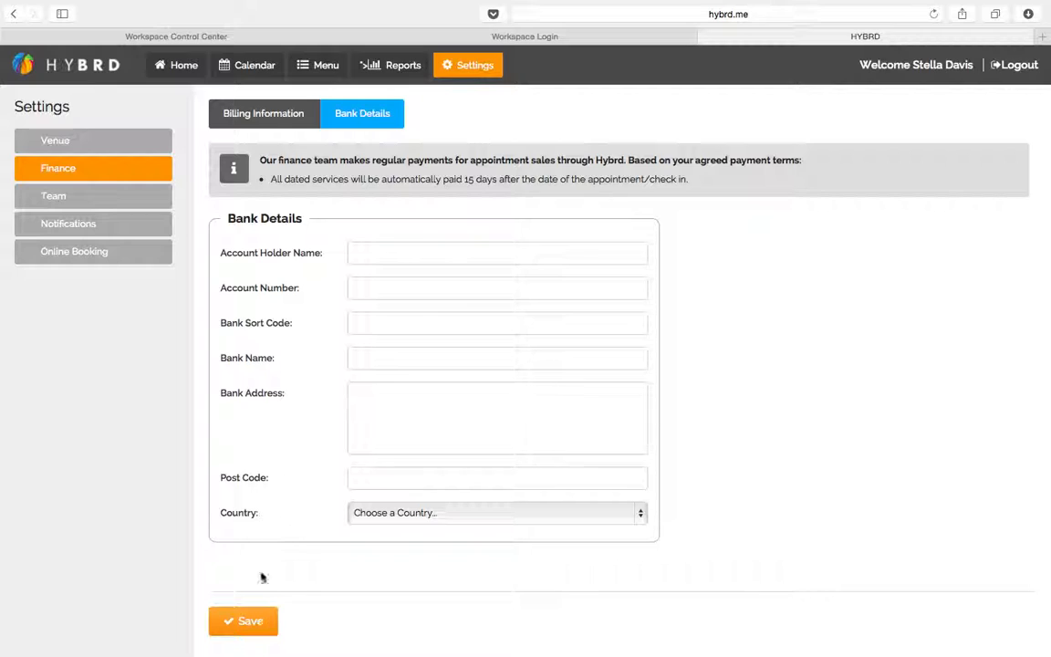
{"action": "left_click", "coordinate": [102, 225]}
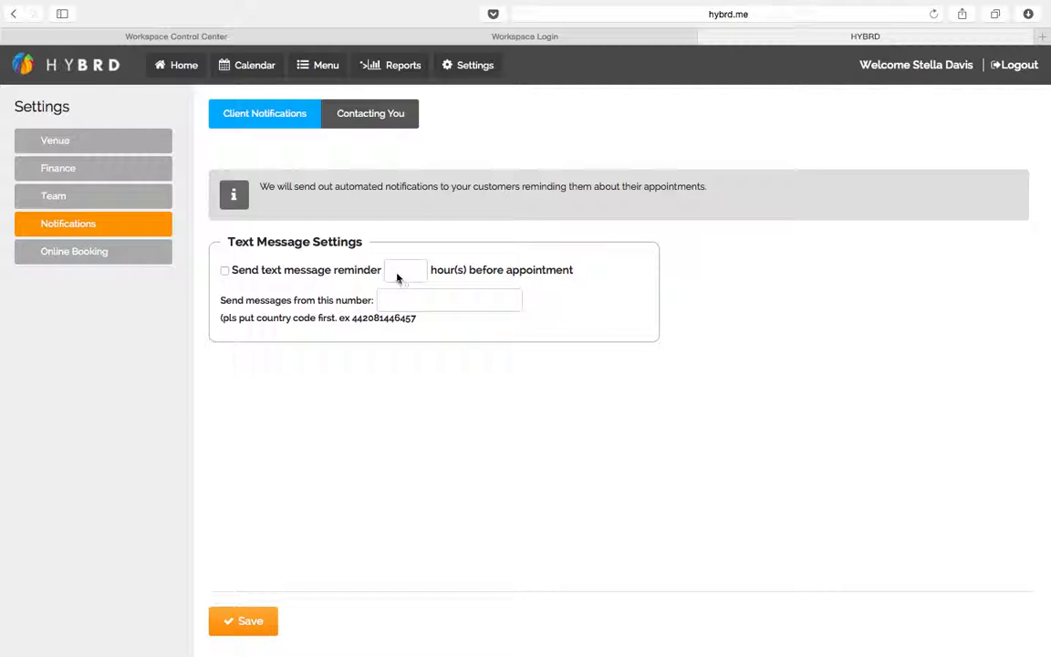
Enable text message reminders 2 hours before appointments, enter the sender phone number, and save
{"action": "left_click", "coordinate": [226, 270]}
{"action": "left_click", "coordinate": [390, 270]}
{"action": "type", "text": "2"}
{"action": "left_click", "coordinate": [404, 301]}
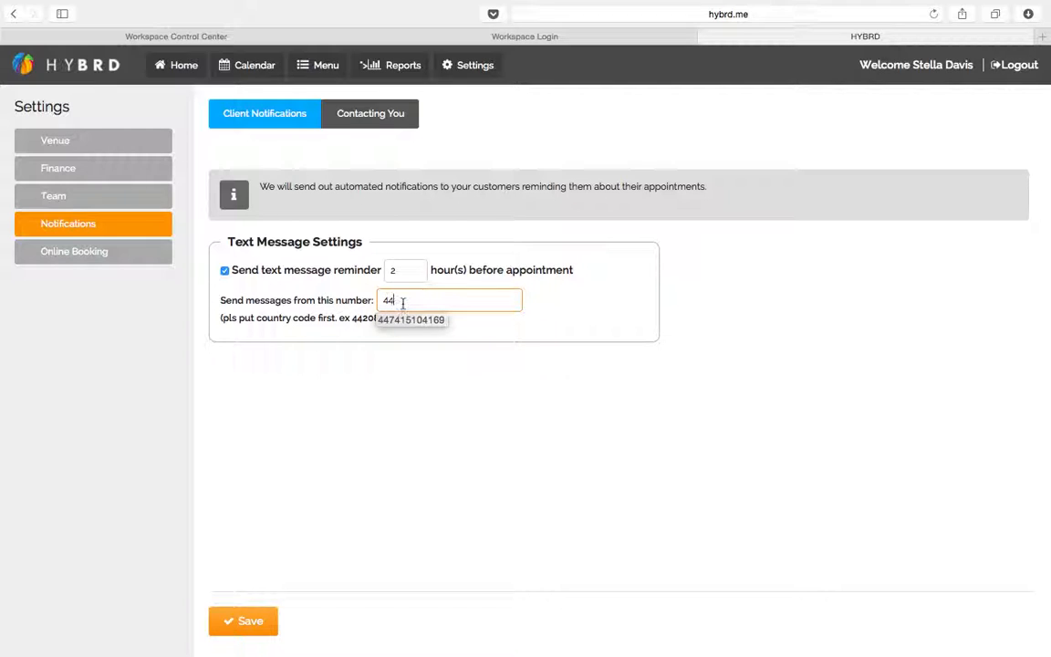
{"action": "type", "text": "4479999999"}
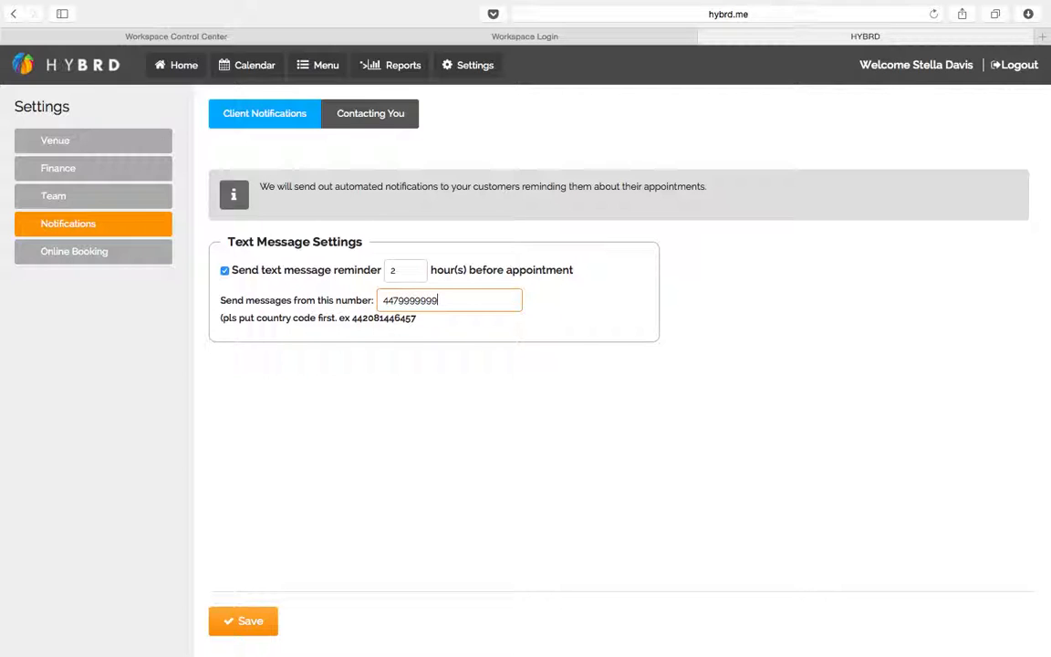
{"action": "left_click", "coordinate": [465, 419]}
{"action": "left_click", "coordinate": [245, 624]}
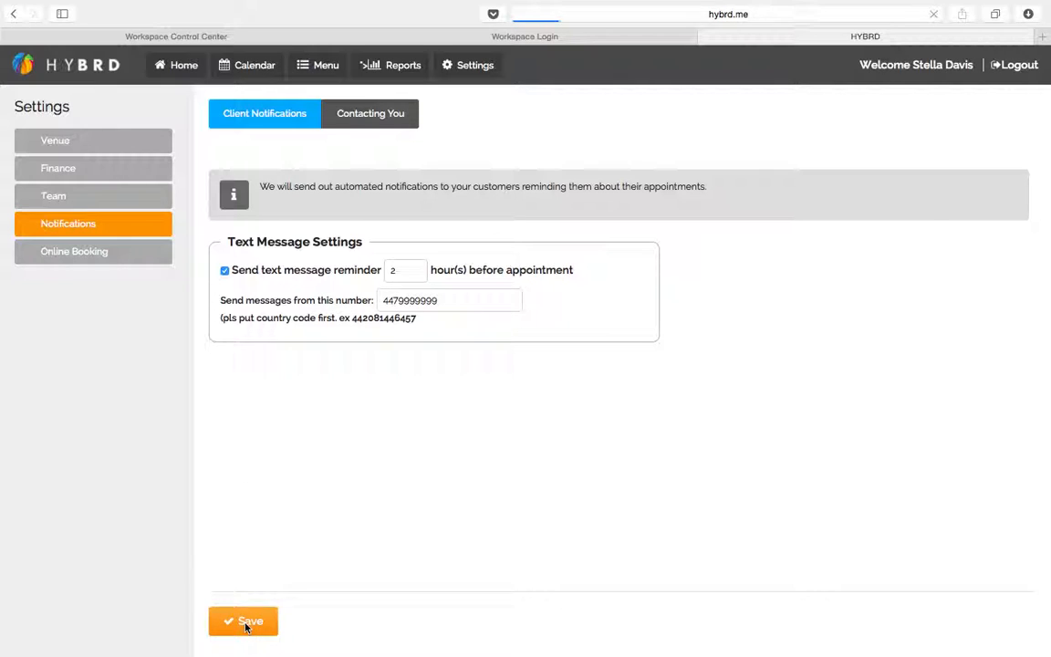
In Contacting You, enter the notification e-mail address, enable SMS new-order confirmations, and save
{"action": "left_click", "coordinate": [400, 117]}
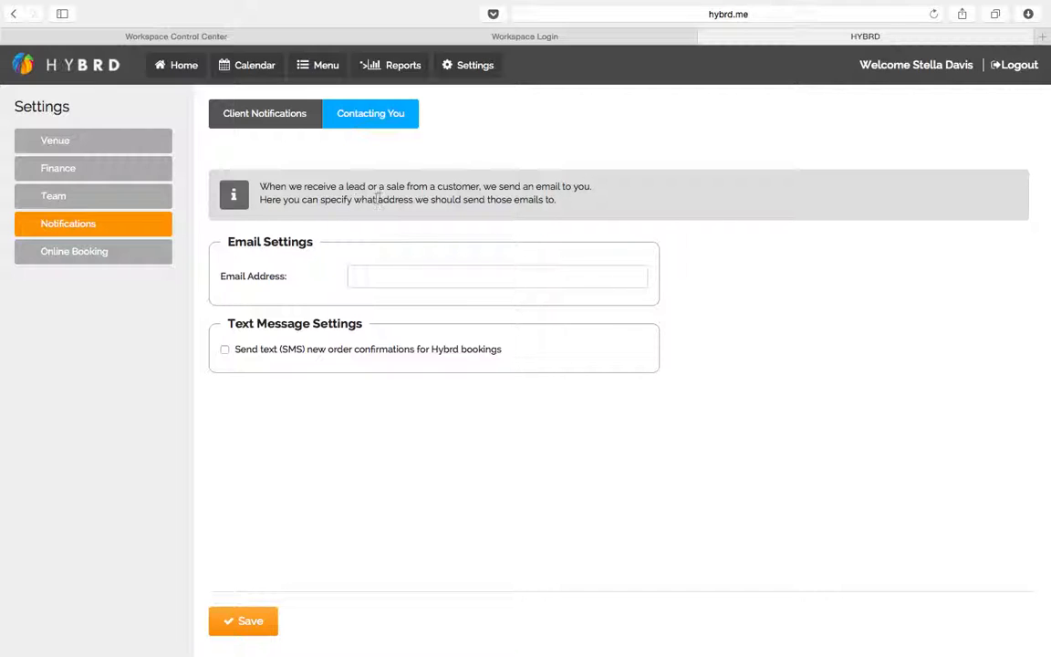
{"action": "left_click", "coordinate": [386, 275]}
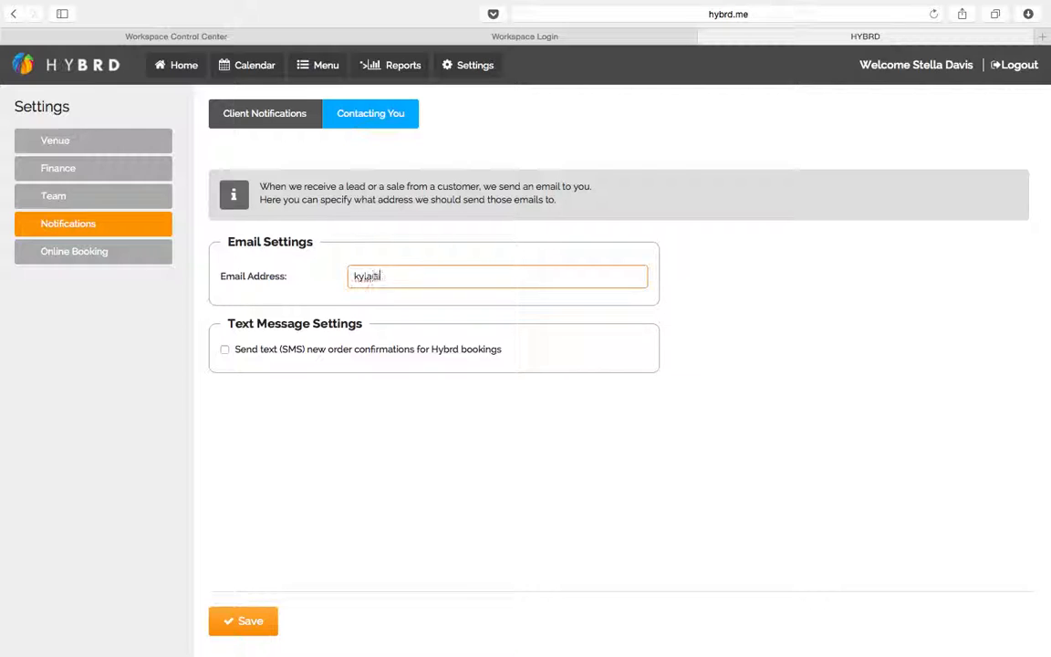
{"action": "left_click", "coordinate": [225, 350]}
{"action": "left_click", "coordinate": [244, 621]}
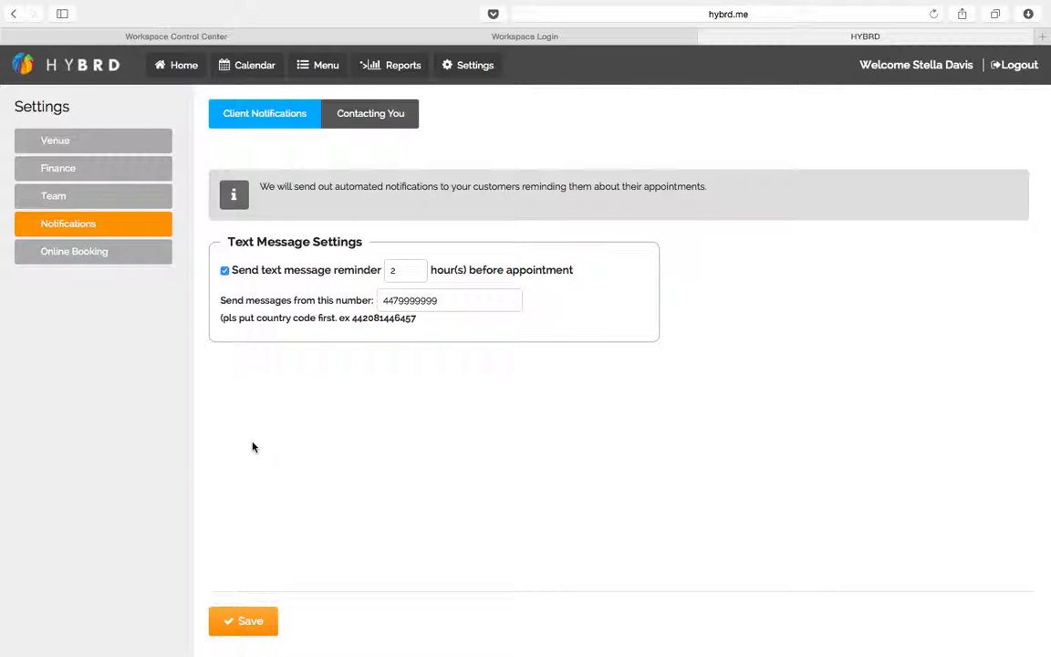
{"action": "left_click", "coordinate": [65, 258]}
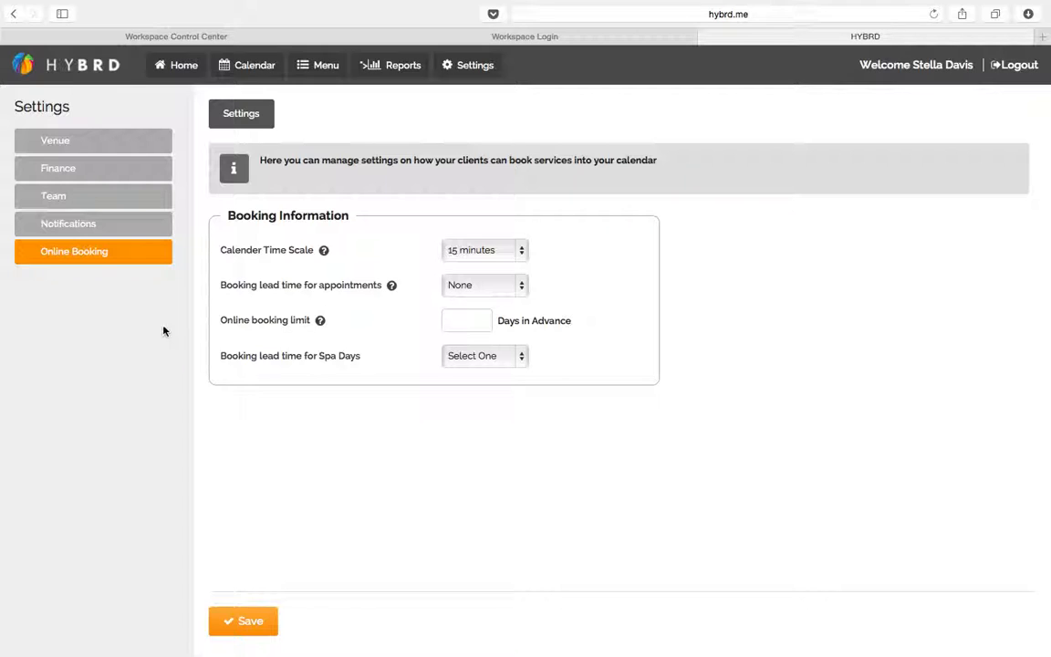
Keep Calender Time Scale at 15 minutes and set the appointment booking lead time to 15 minutes
{"action": "mouse_move", "coordinate": [324, 253]}
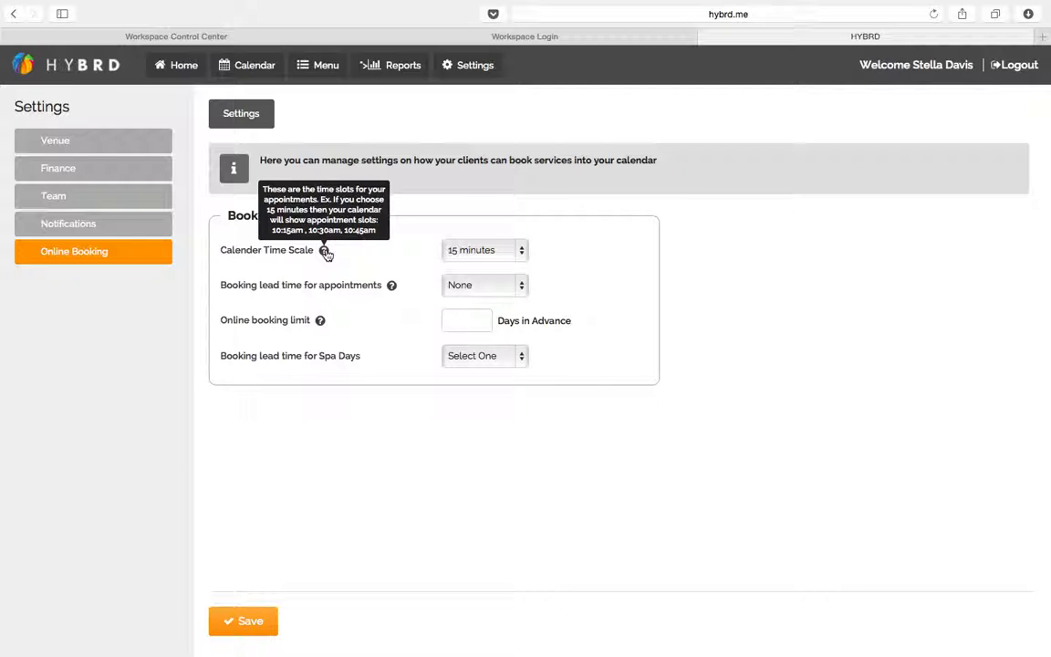
{"action": "left_click", "coordinate": [488, 249]}
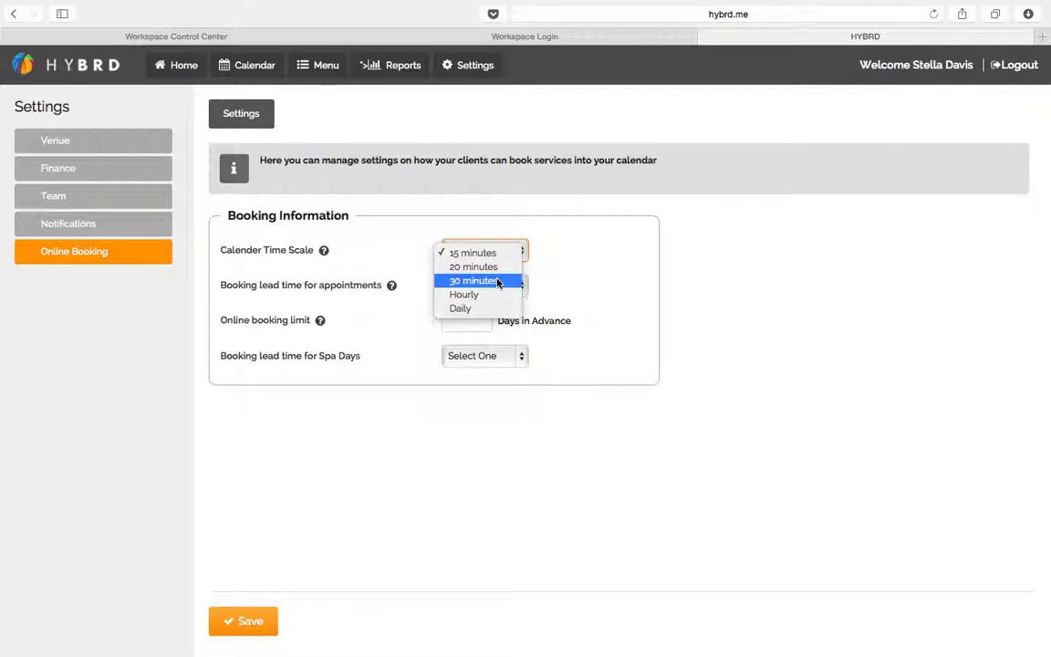
{"action": "left_click", "coordinate": [361, 258]}
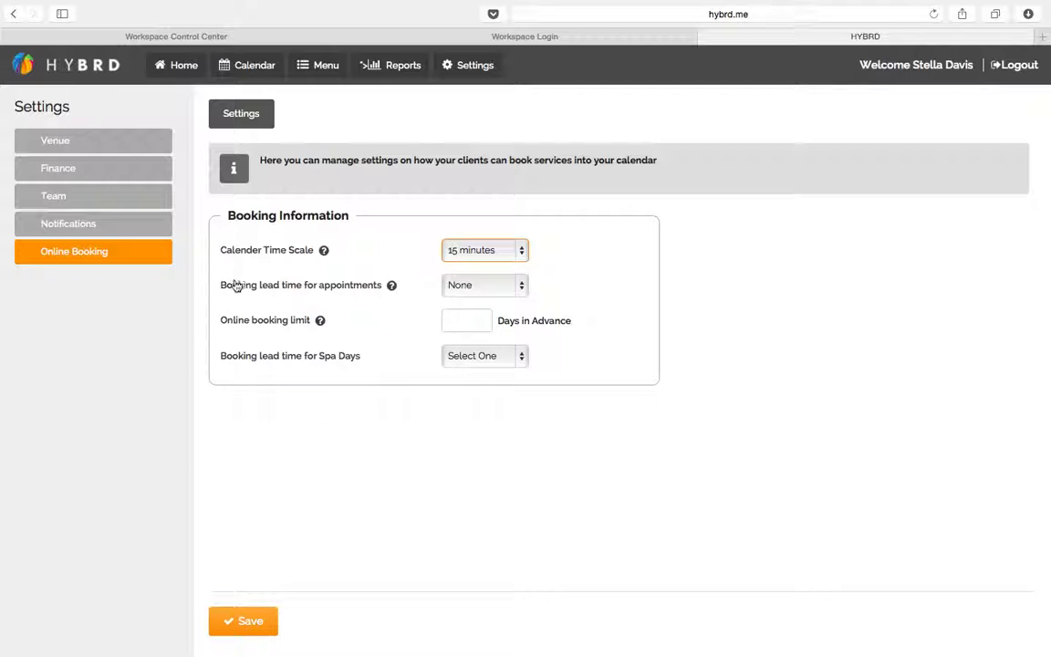
{"action": "mouse_move", "coordinate": [392, 288]}
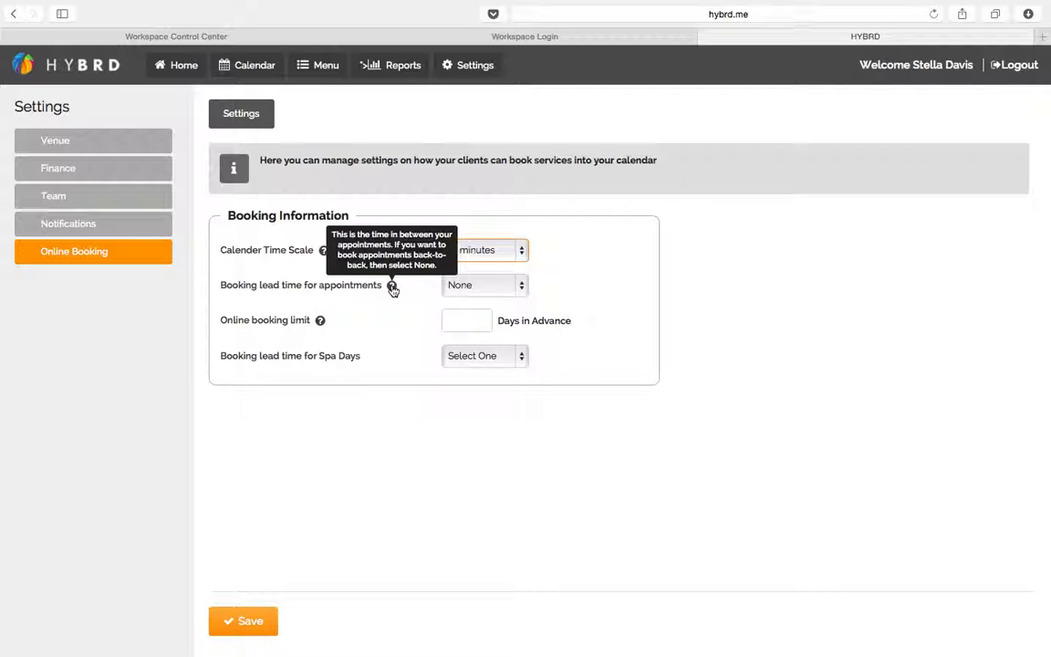
{"action": "left_click", "coordinate": [517, 288]}
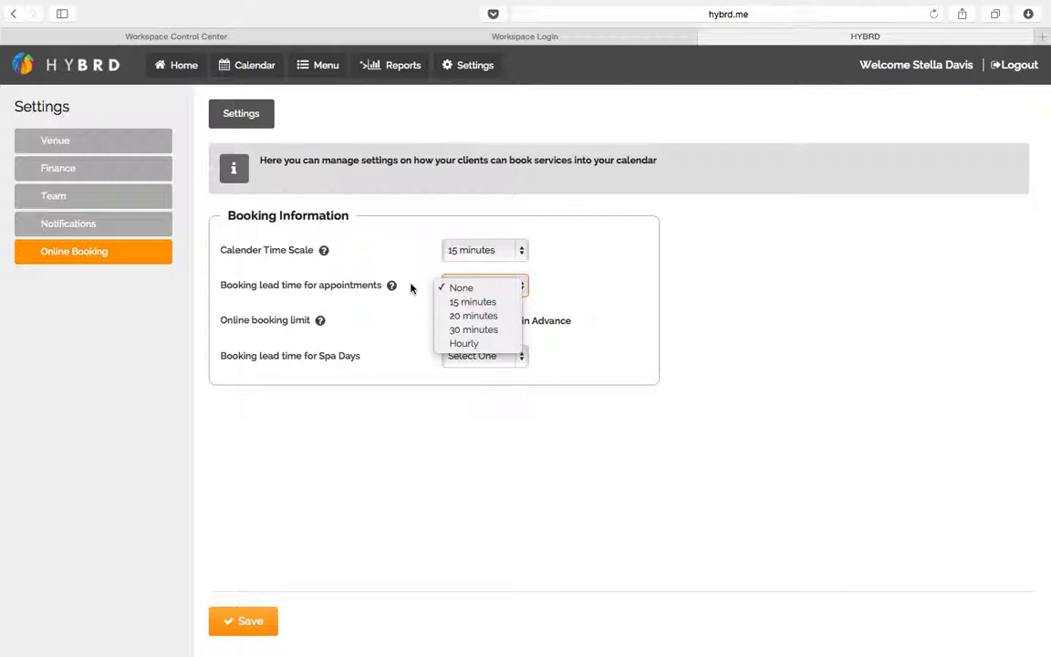
{"action": "left_click", "coordinate": [469, 302]}
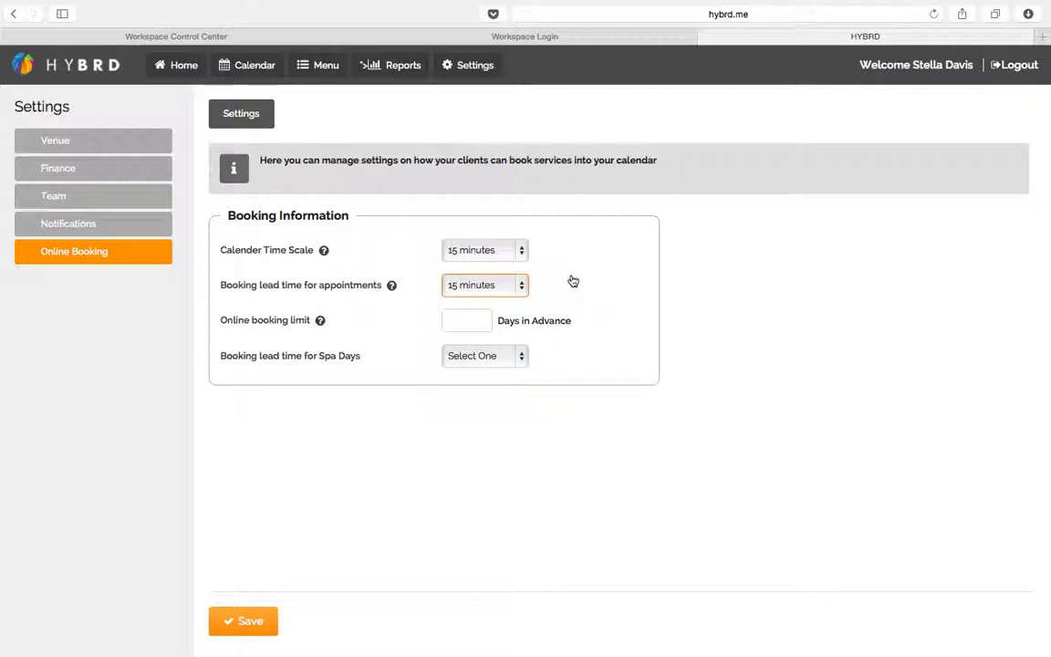
{"action": "left_click", "coordinate": [690, 288]}
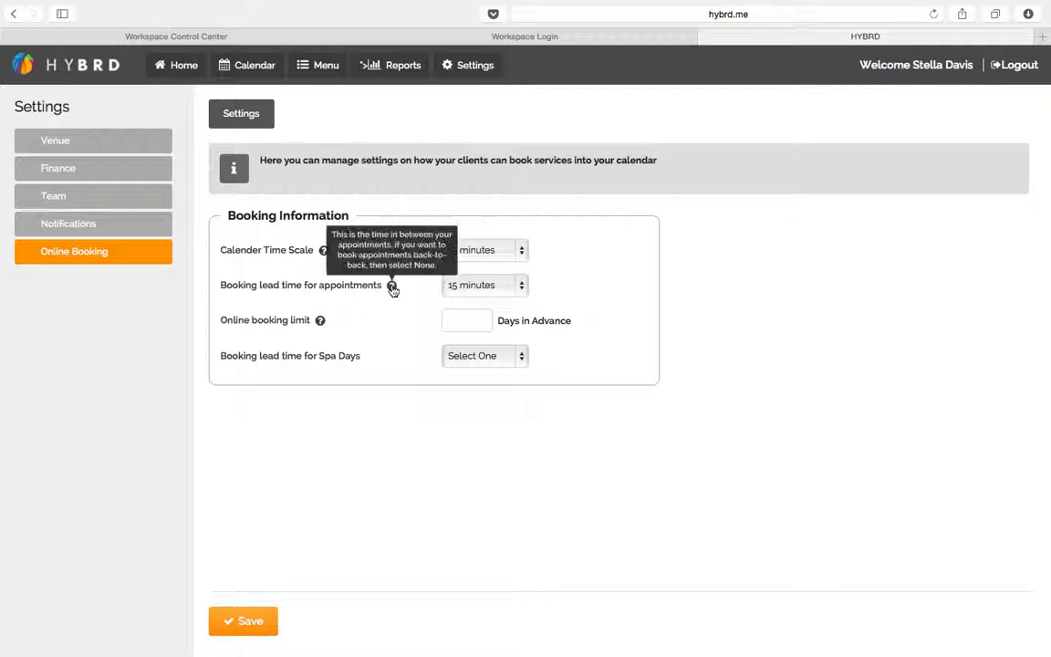
{"action": "mouse_move", "coordinate": [321, 321]}
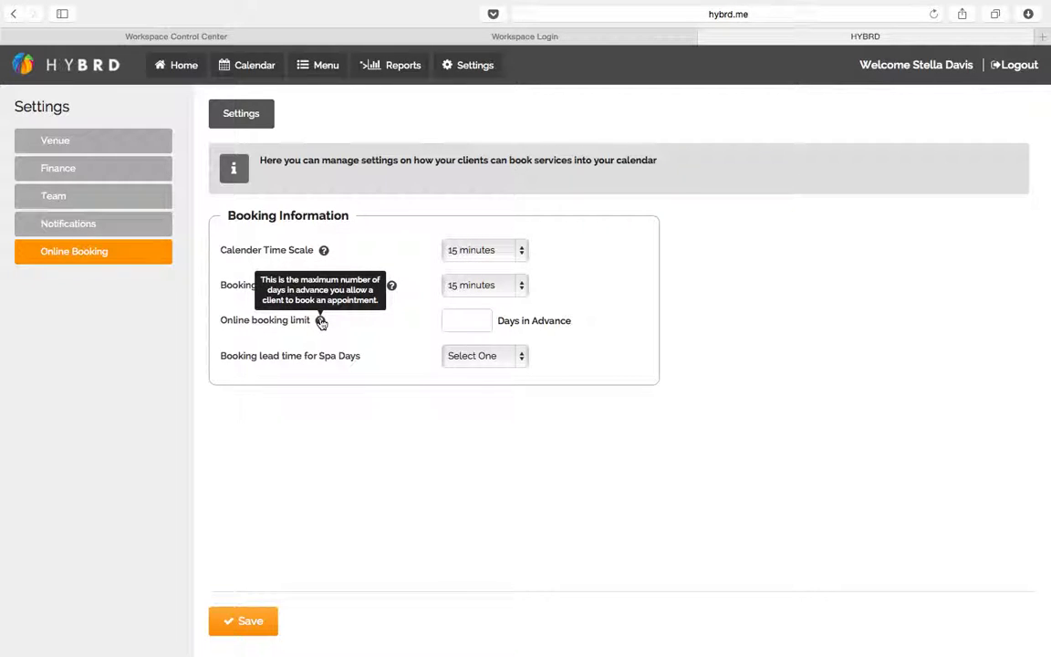
Set the online booking limit to 0 Days in Advance
{"action": "left_click", "coordinate": [476, 320]}
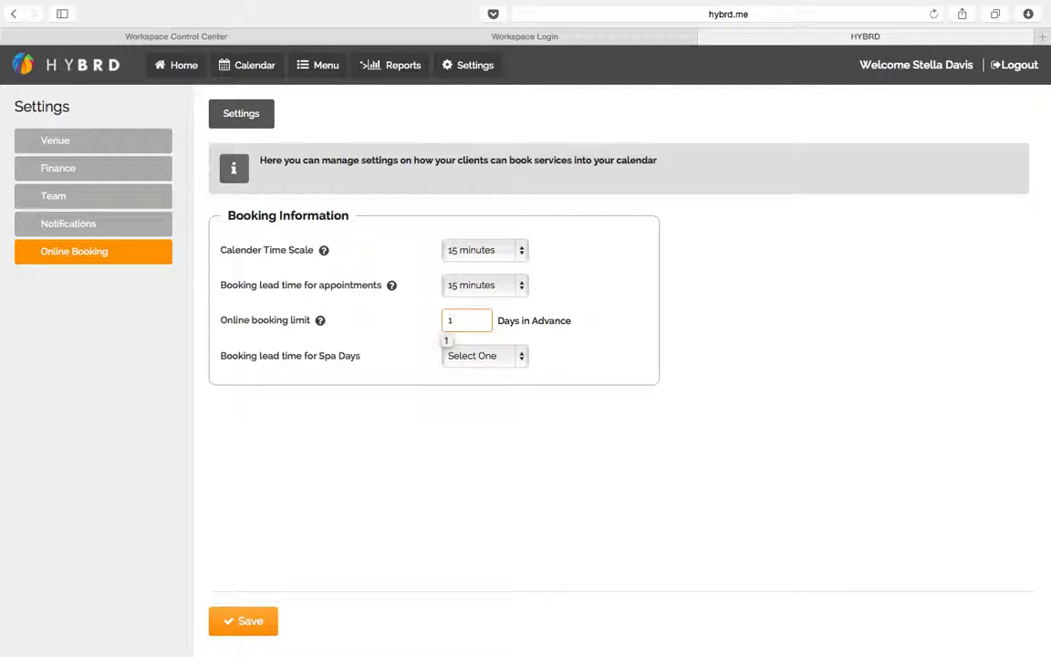
{"action": "left_click", "coordinate": [507, 422]}
{"action": "left_click", "coordinate": [464, 320]}
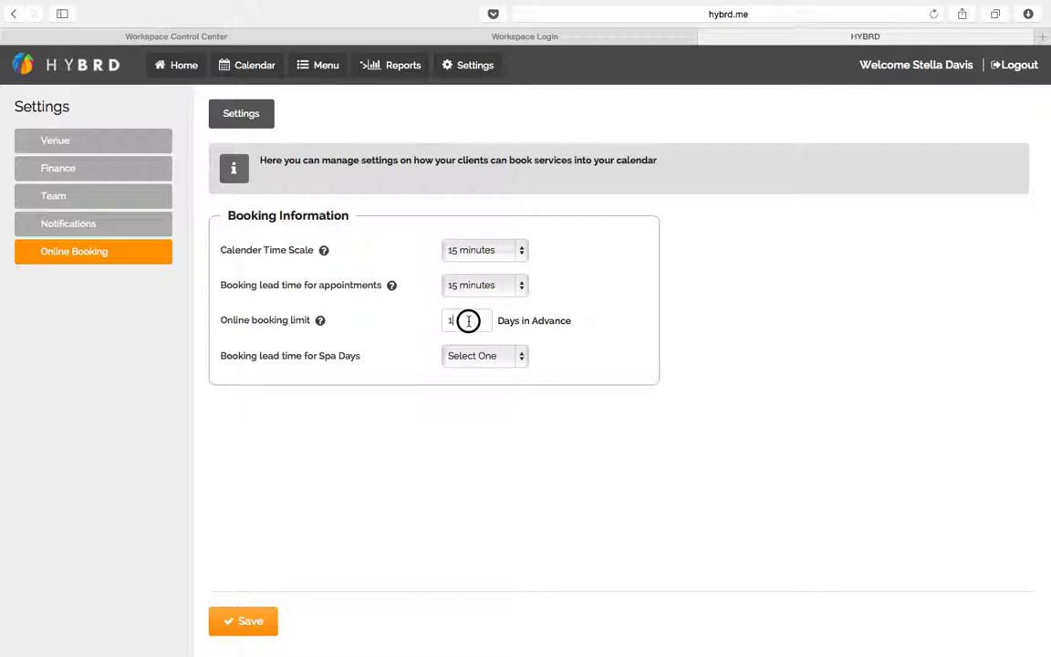
{"action": "left_click", "coordinate": [404, 408]}
{"action": "left_click", "coordinate": [461, 321]}
{"action": "key", "text": "BackSpace"}
{"action": "type", "text": "0"}
{"action": "left_click", "coordinate": [485, 425]}
Return the Spa Days lead time to Select One and save the online booking settings
{"action": "left_click", "coordinate": [486, 357]}
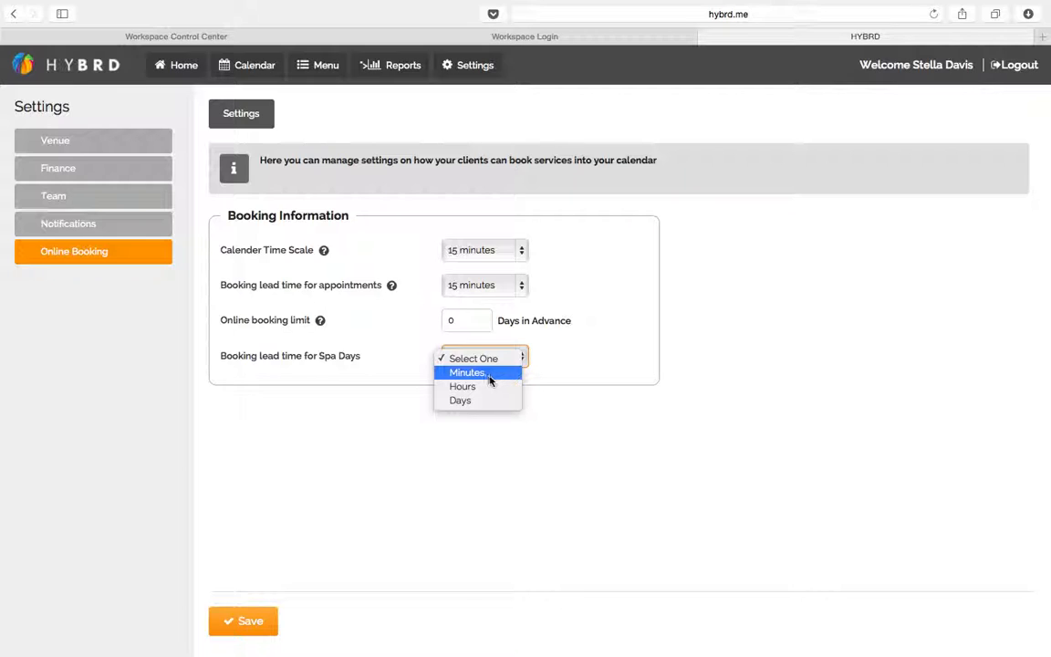
{"action": "left_click", "coordinate": [475, 402]}
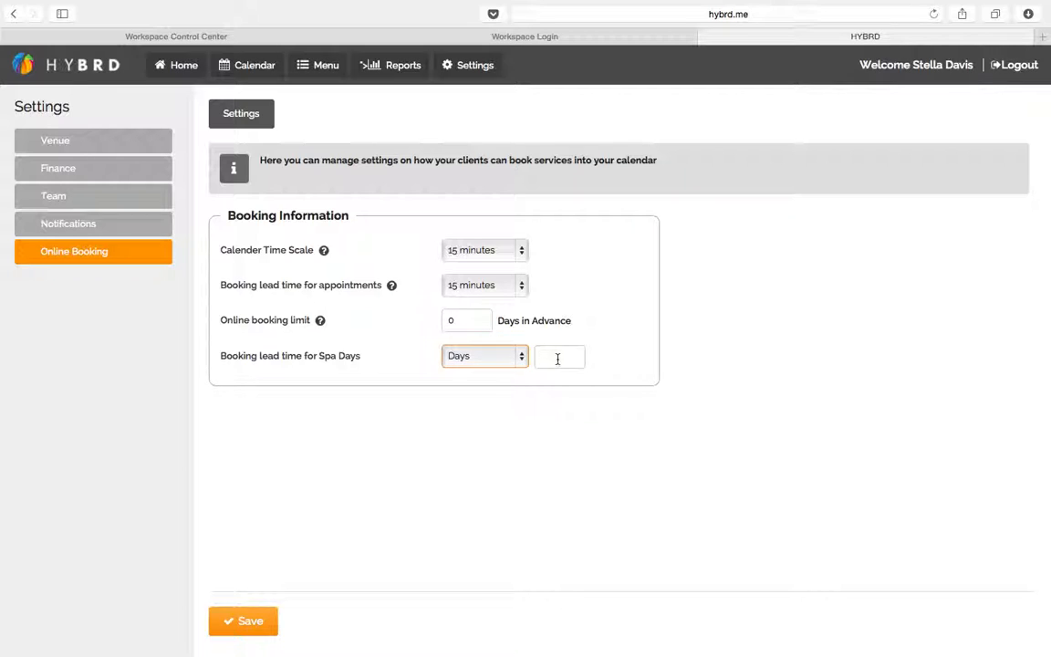
{"action": "left_click", "coordinate": [492, 364]}
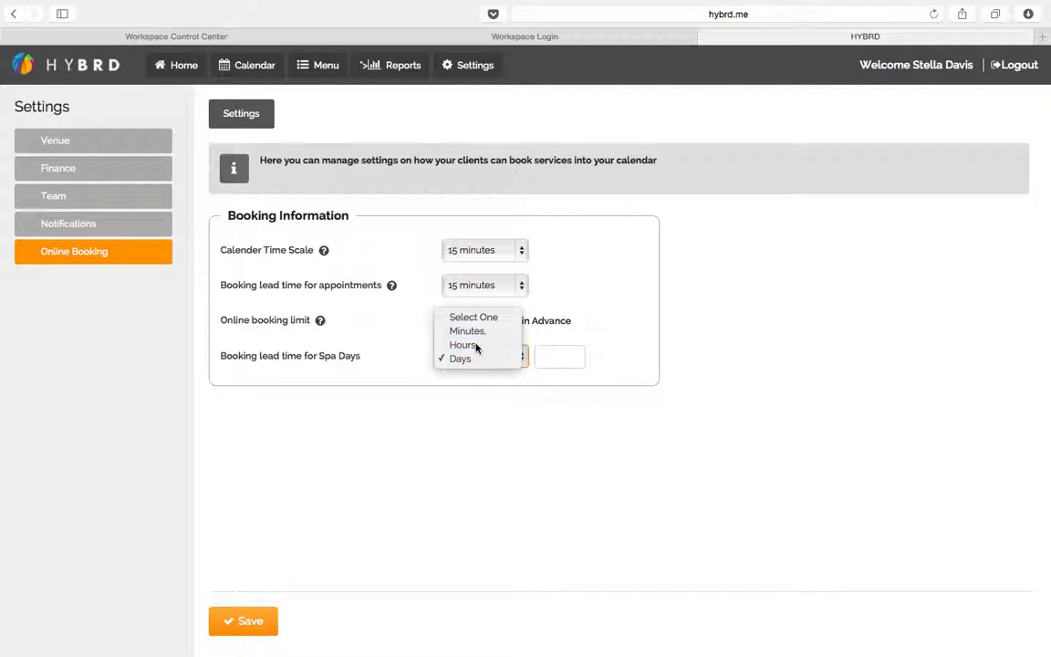
{"action": "left_click", "coordinate": [476, 347]}
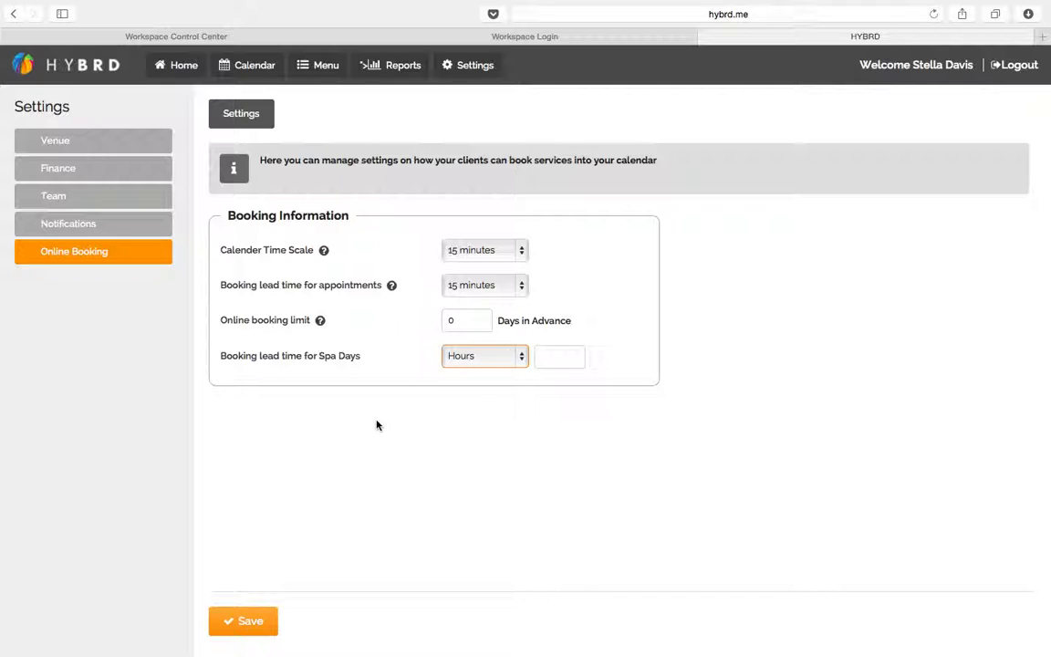
{"action": "left_click", "coordinate": [511, 354]}
{"action": "left_click", "coordinate": [492, 332]}
{"action": "left_click", "coordinate": [244, 620]}
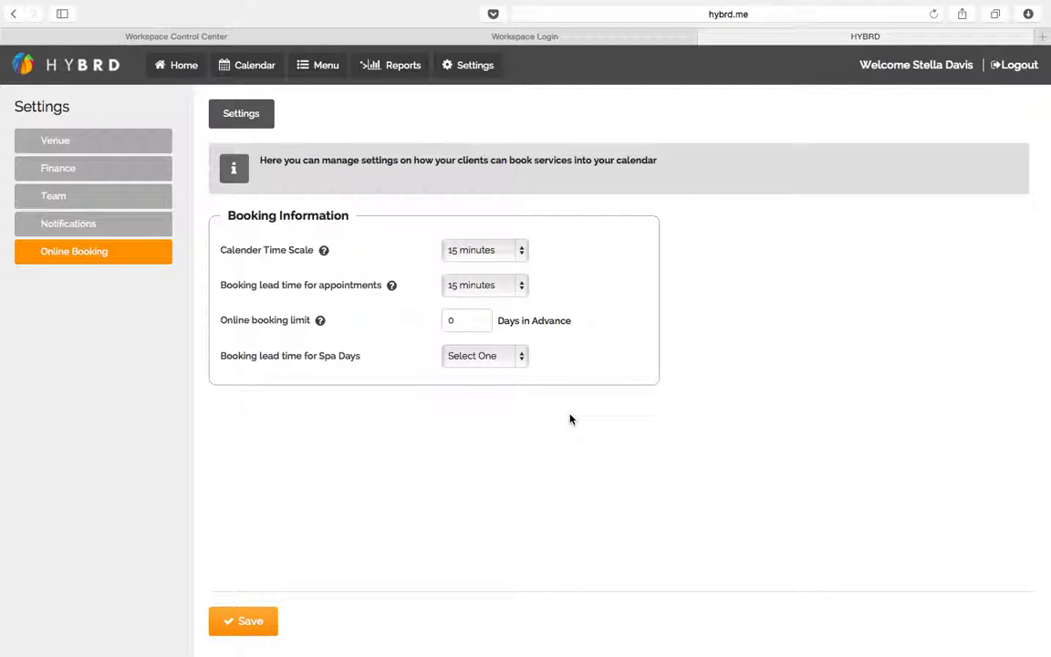
Bring QuickTime Player to the front and show its Stop Screen Recording option from the Dock
{"action": "mouse_move", "coordinate": [751, 643]}
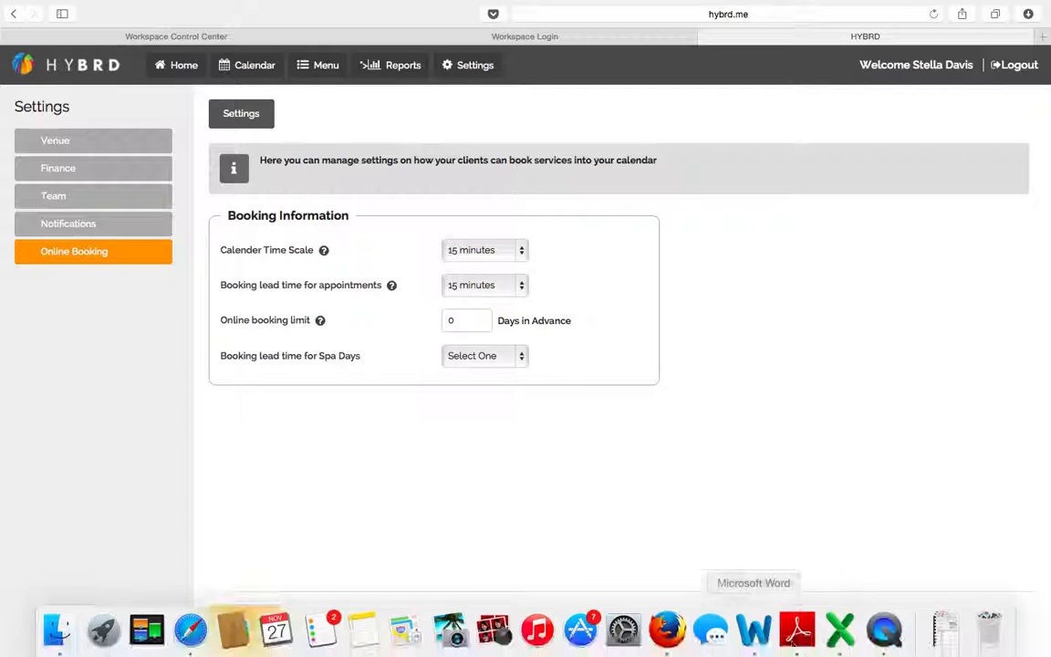
{"action": "left_click", "coordinate": [884, 631]}
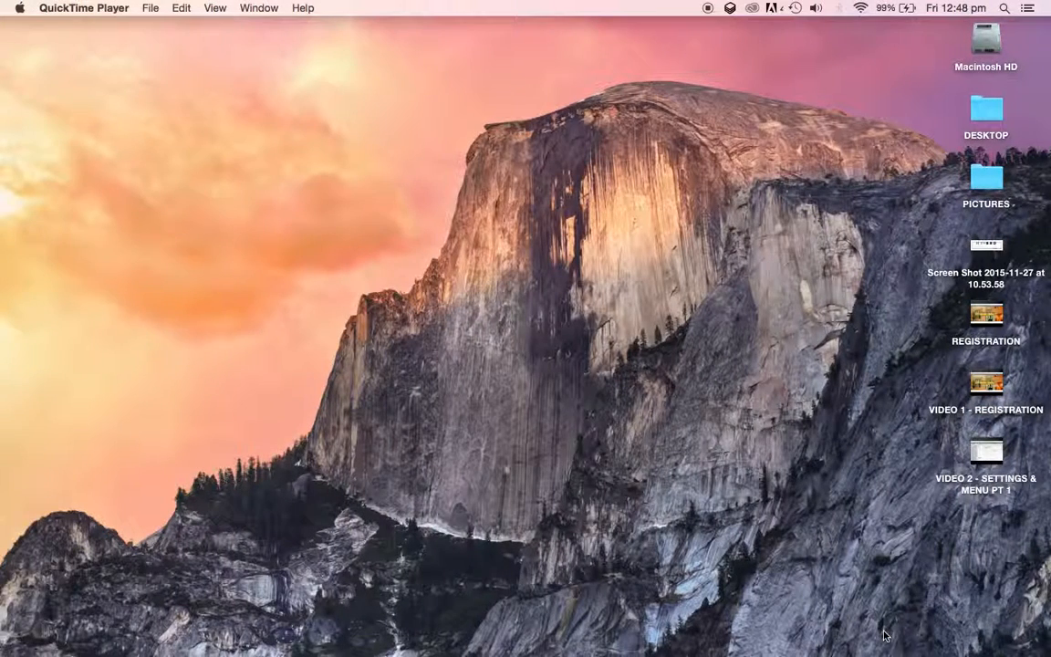
{"action": "right_click", "coordinate": [884, 631]}
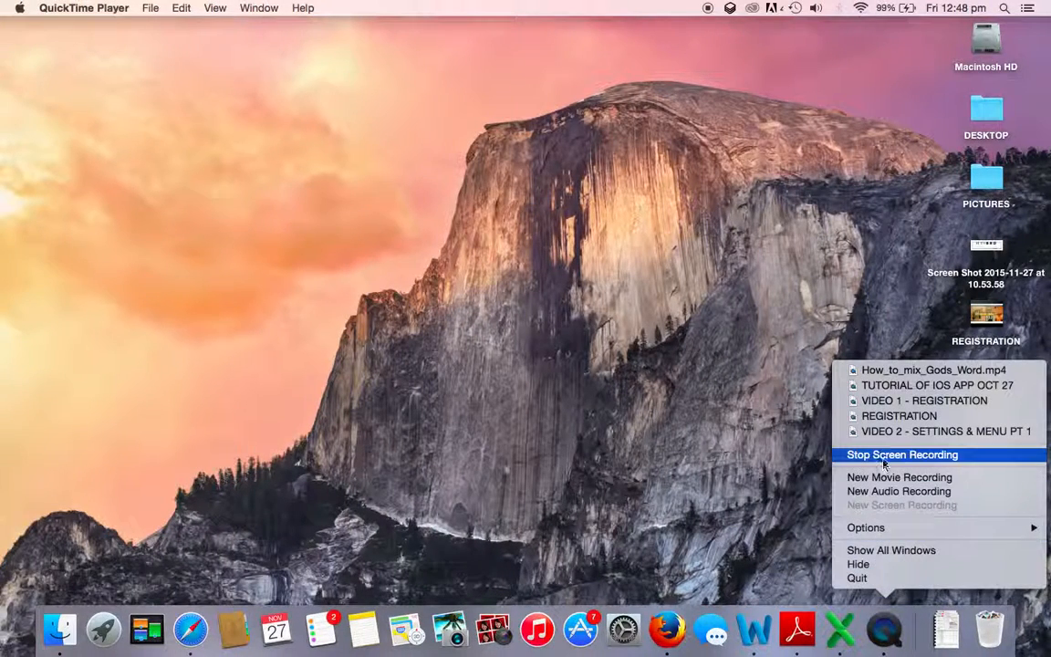